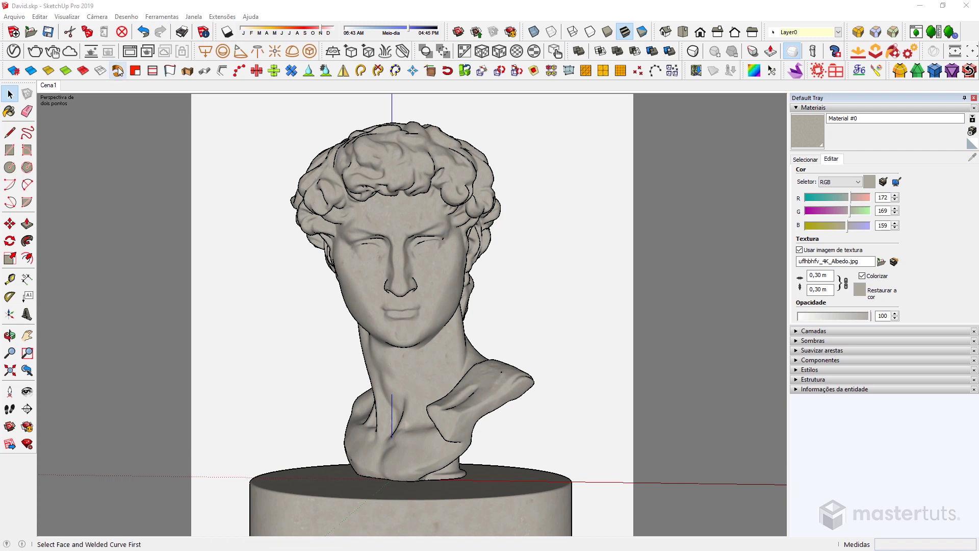
- Rename Material #0 to MT_Marble in the Asset Editor and render the bust in V-Ray
click(13, 51)
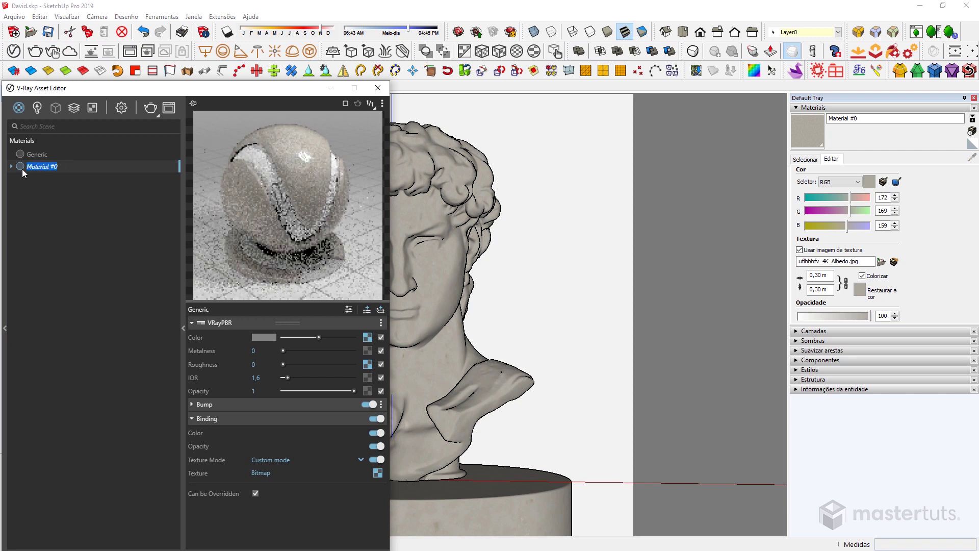
text(MT_Mar)
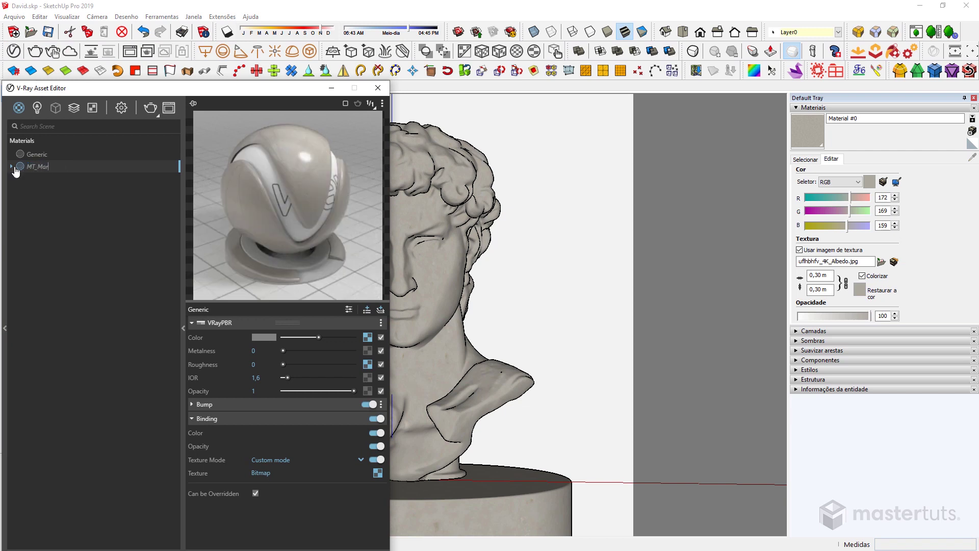
text(ble)
click(150, 108)
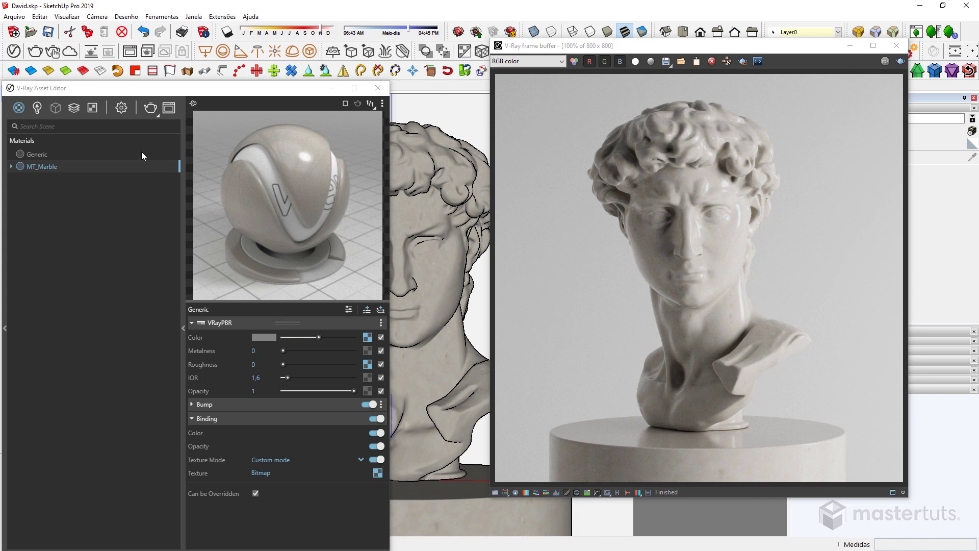
- Save the current bust render to frame buffer history, then review the scene's render elements
click(617, 492)
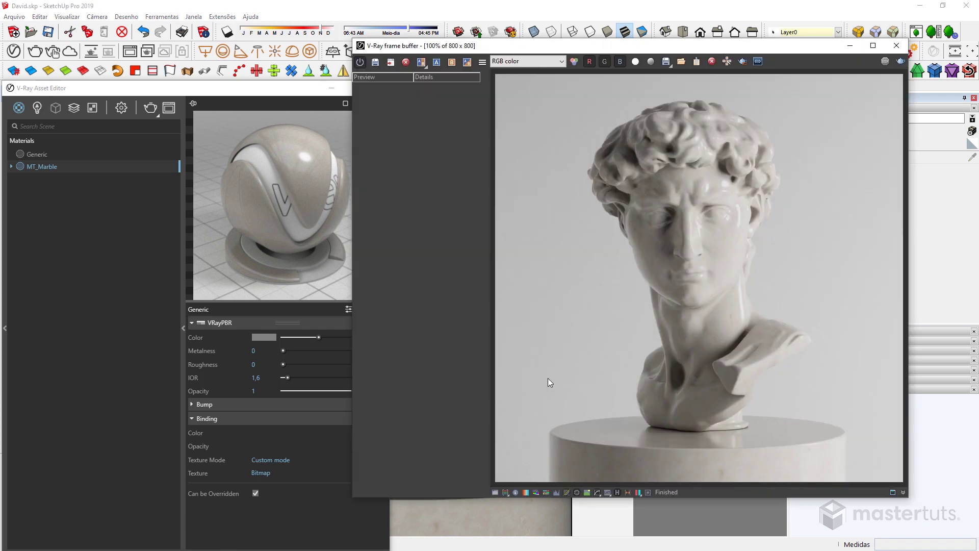
click(375, 62)
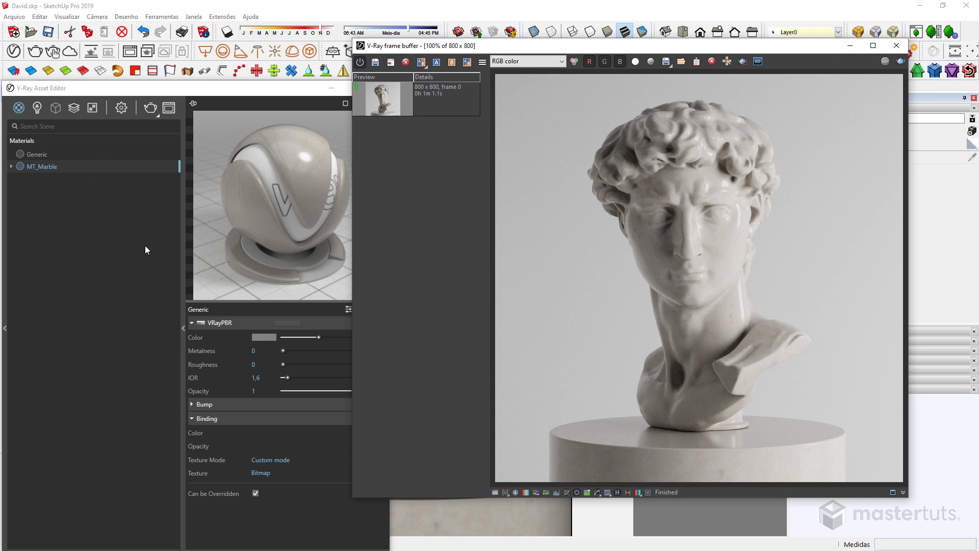
click(75, 109)
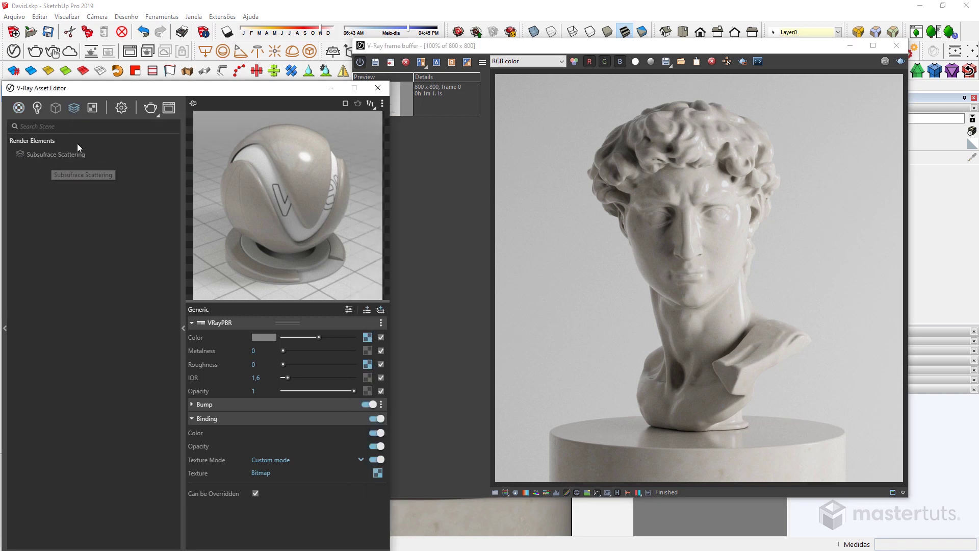
click(74, 108)
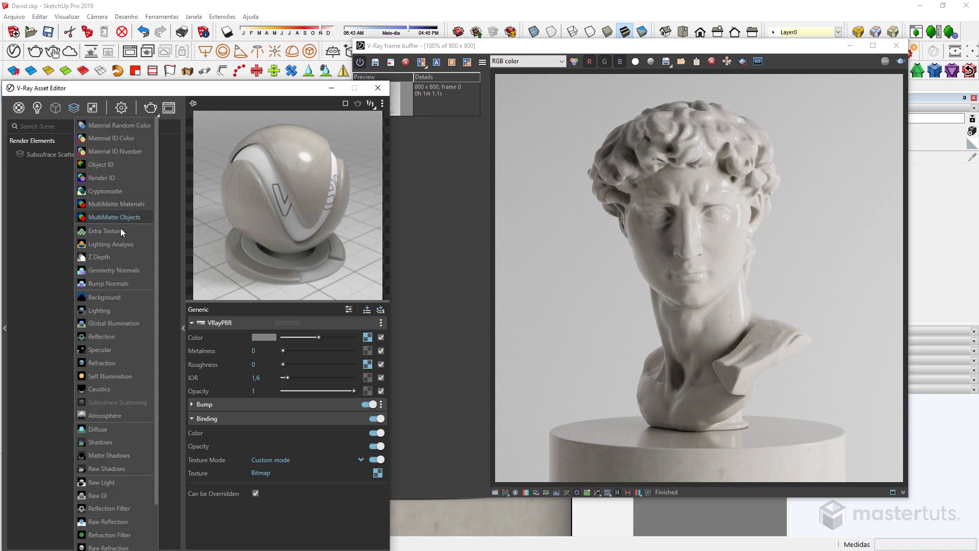
click(43, 173)
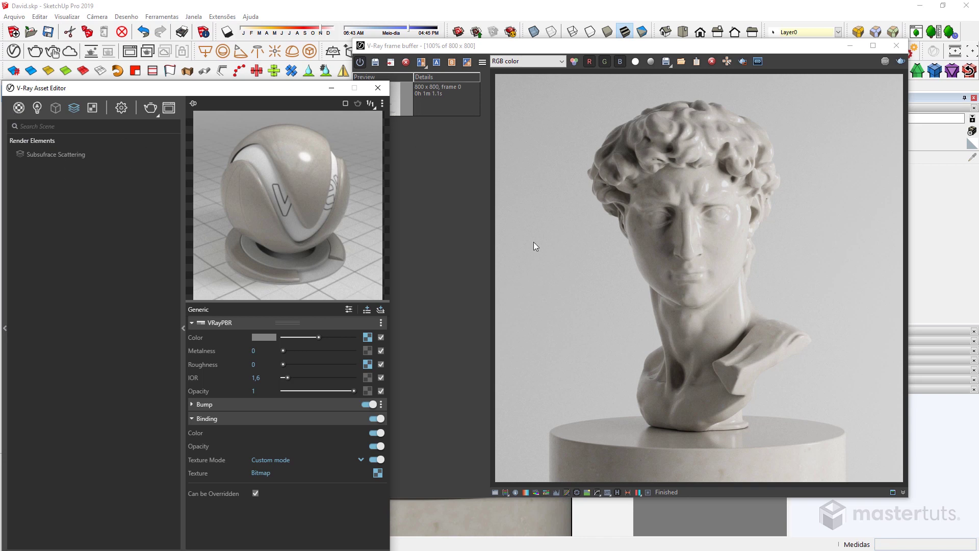
click(19, 108)
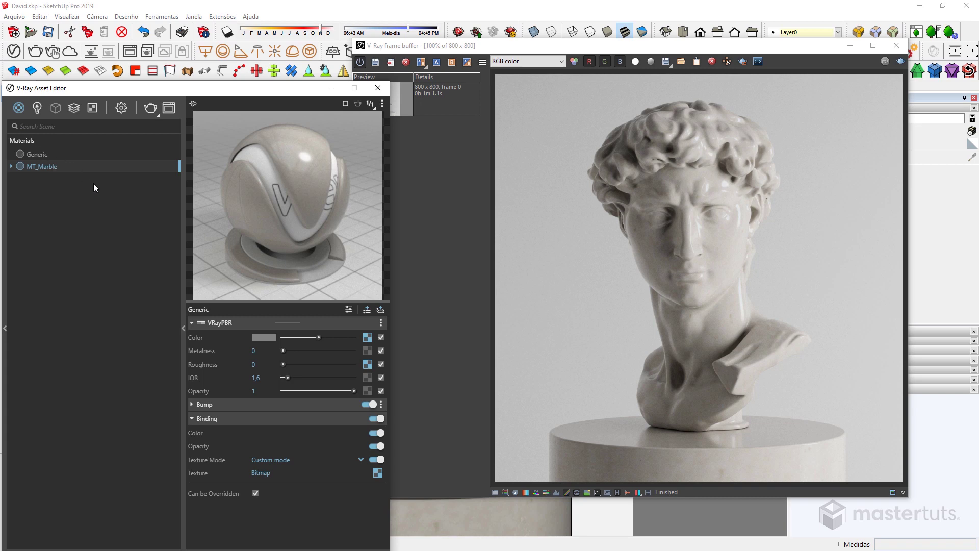
- Add a Subsurface Scattering material and drop Albedo.jpg onto its Sub-Surface Color
click(22, 110)
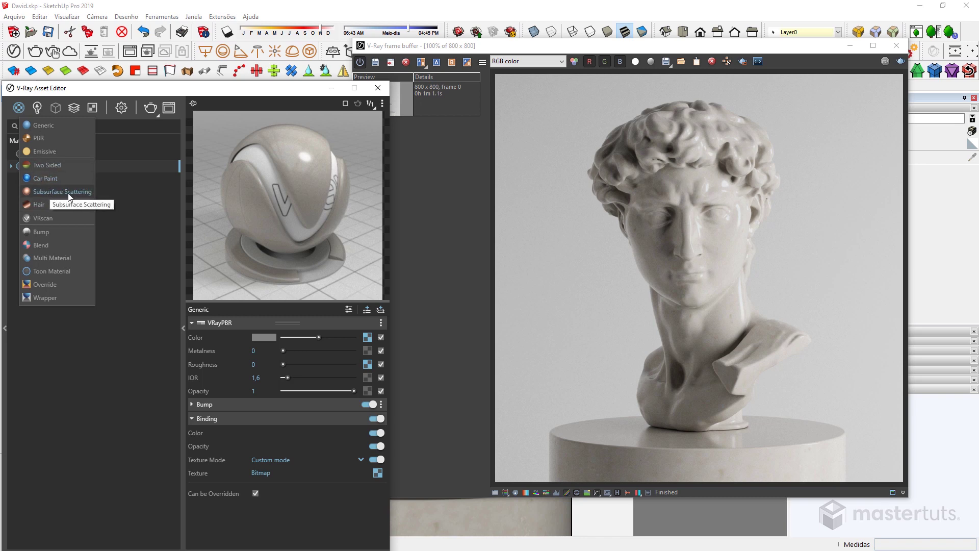
click(68, 193)
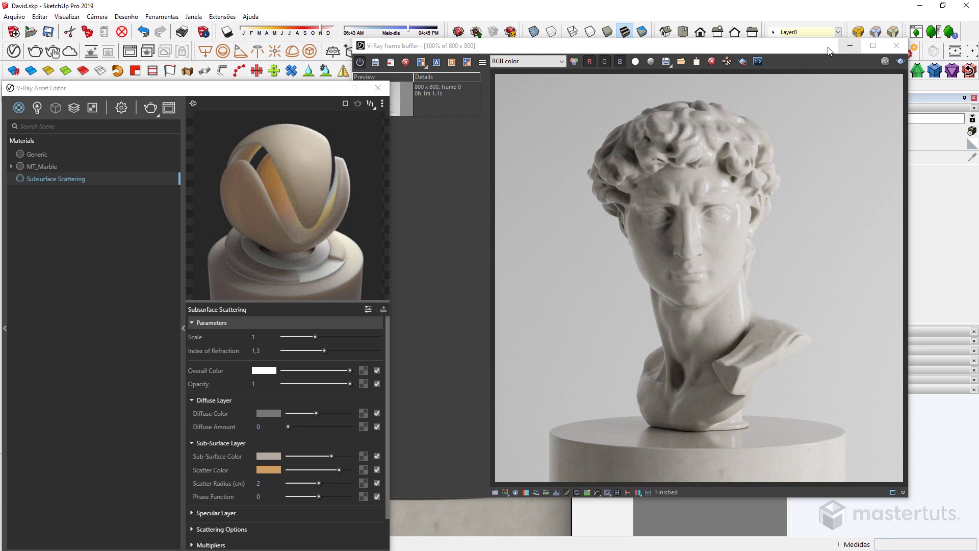
drag(780, 47, 820, 51)
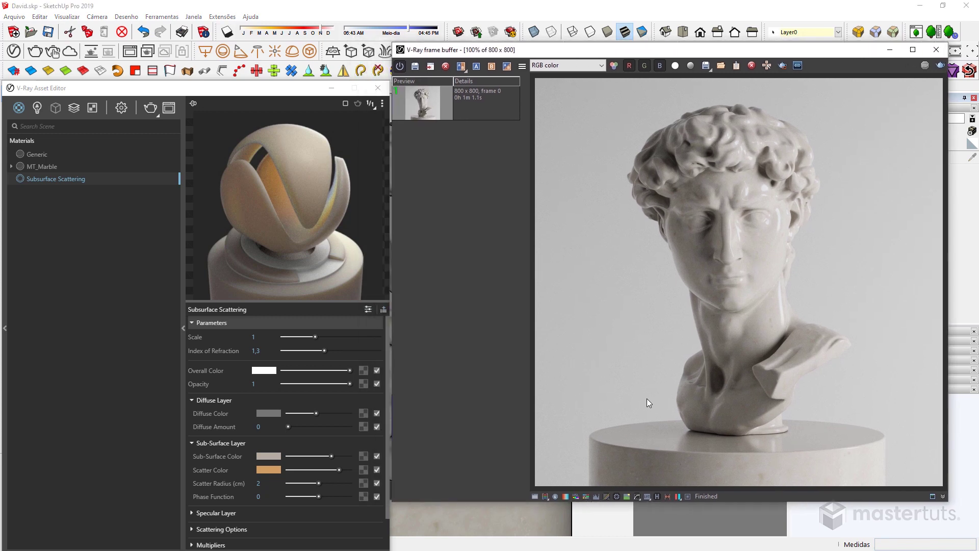
click(890, 50)
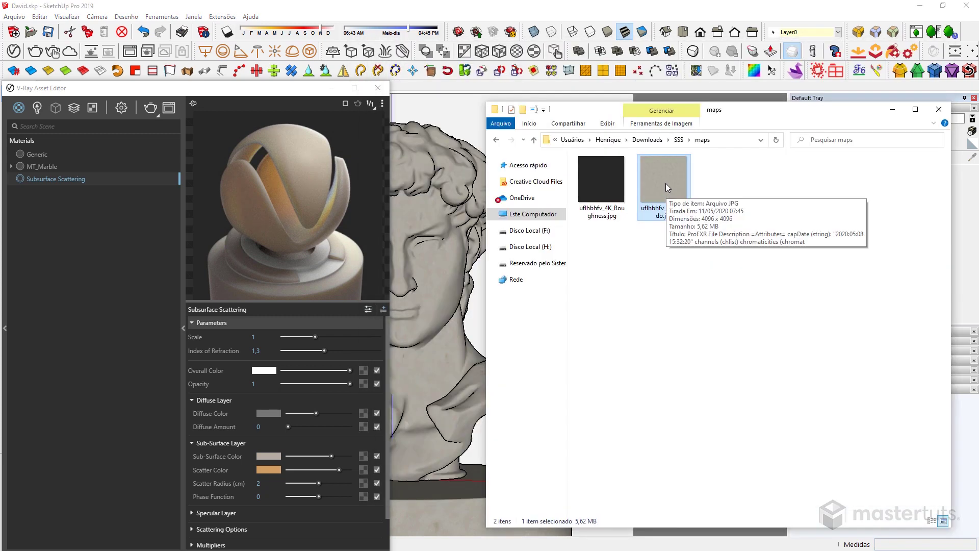
mouse_move(666, 182)
mouse_down()
mouse_move(622, 315)
mouse_move(363, 456)
mouse_up()
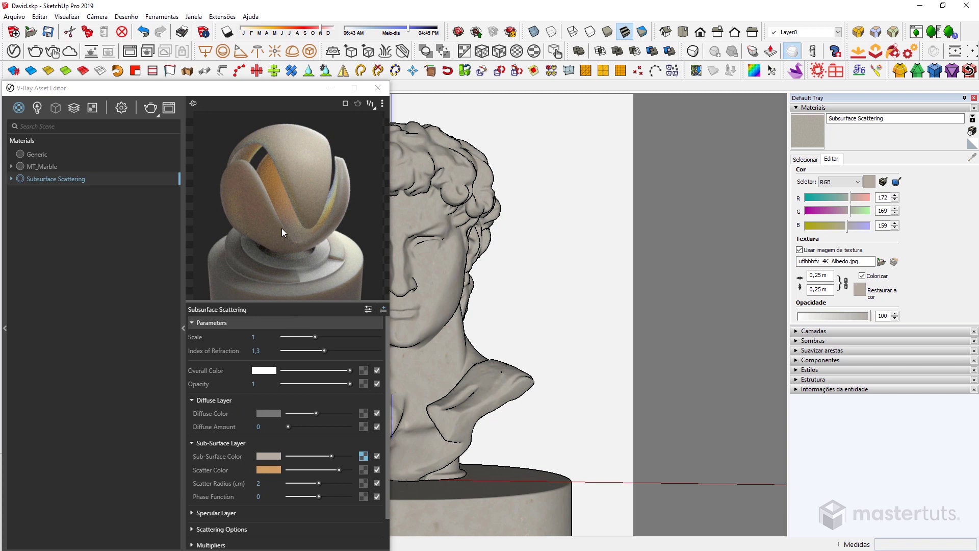
- Make the diffuse colour bright red, preview it at amount 1, then return amount to 0
click(265, 415)
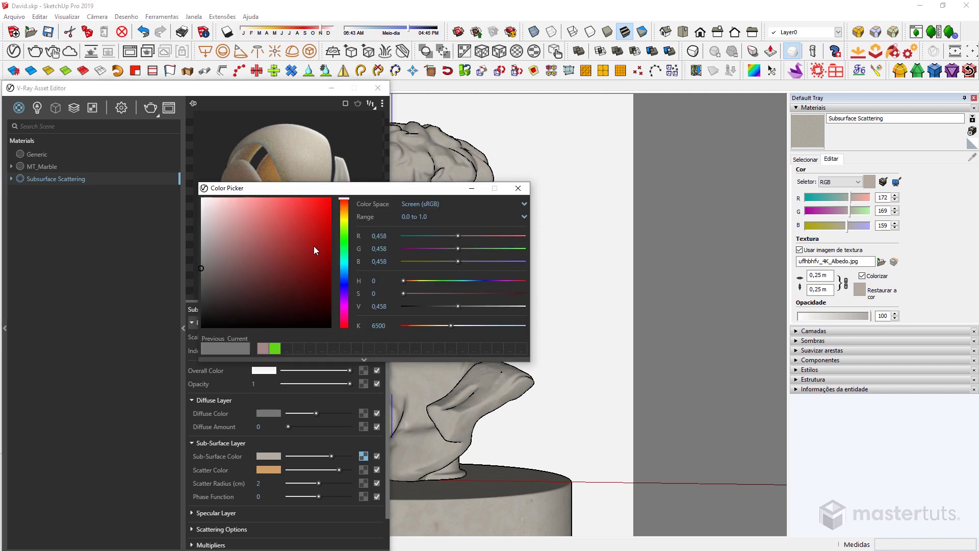
drag(313, 245, 338, 205)
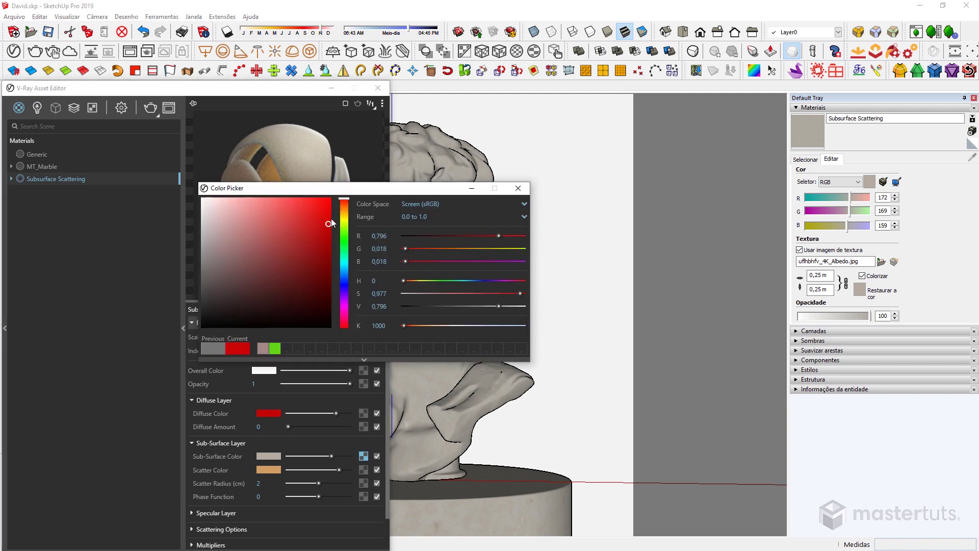
click(518, 188)
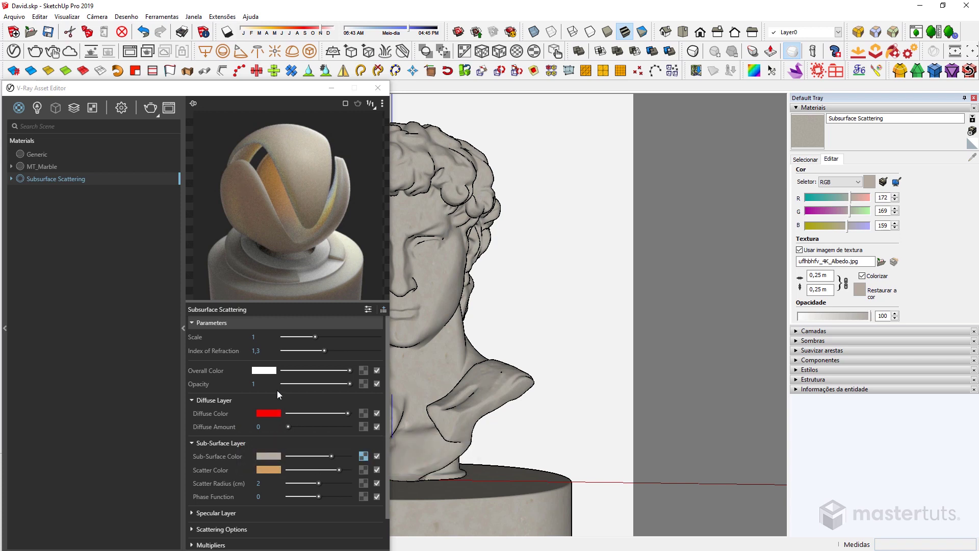
click(288, 427)
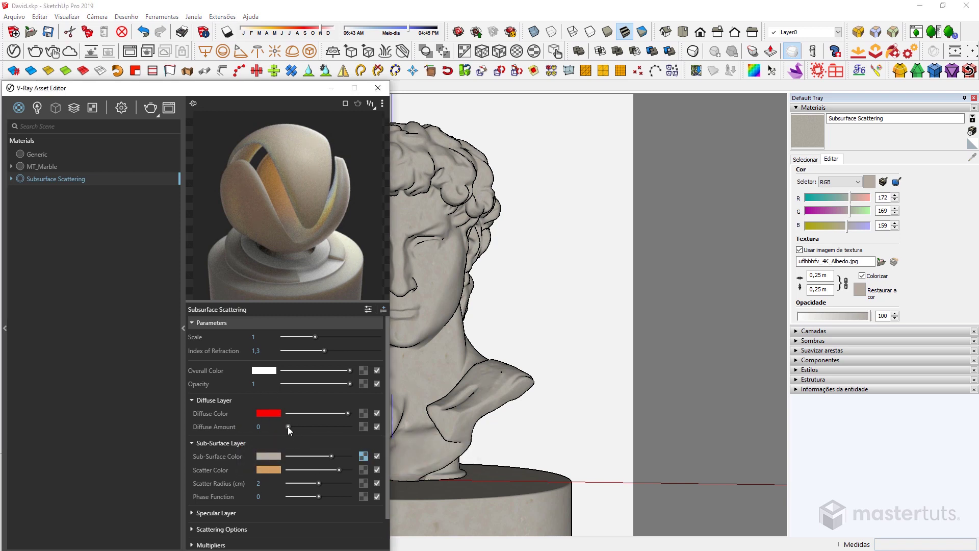
drag(338, 431, 355, 430)
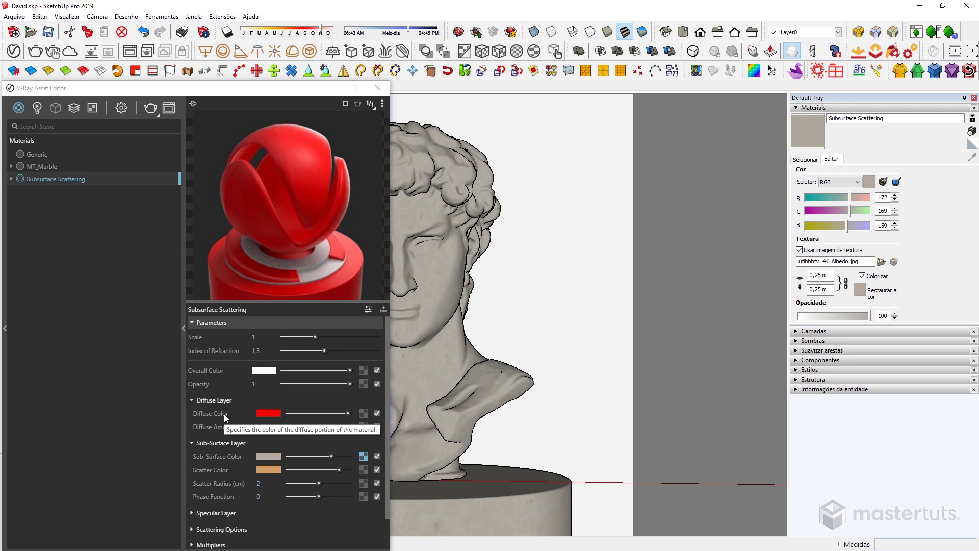
click(26, 109)
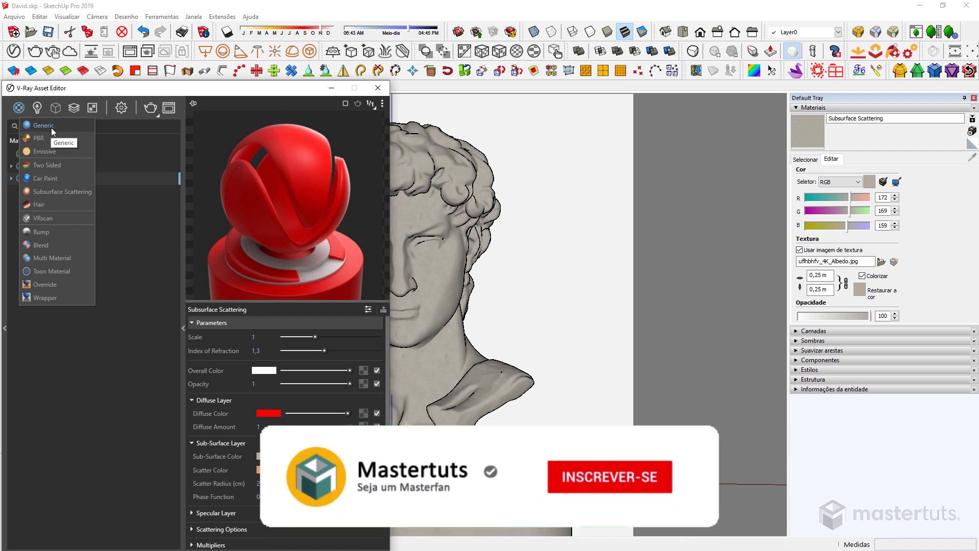
click(51, 128)
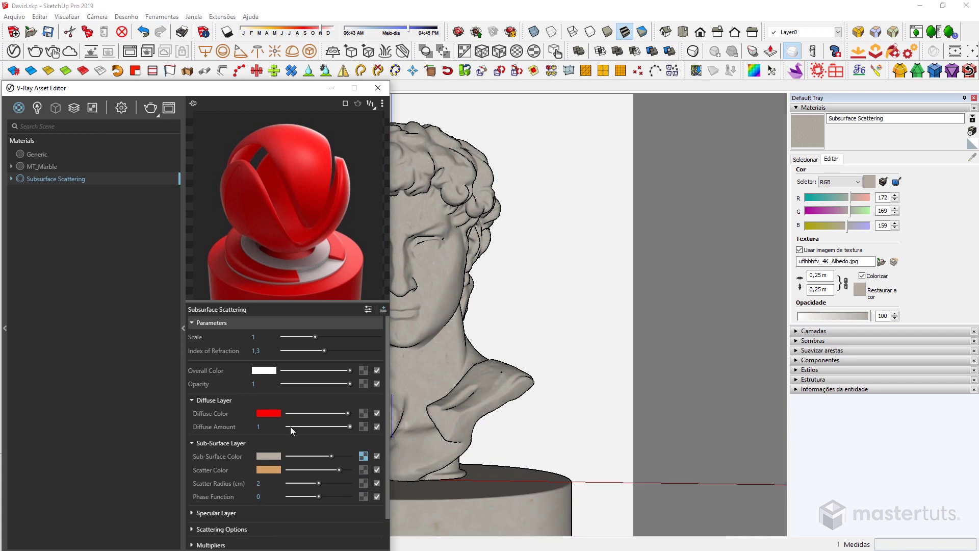
click(290, 426)
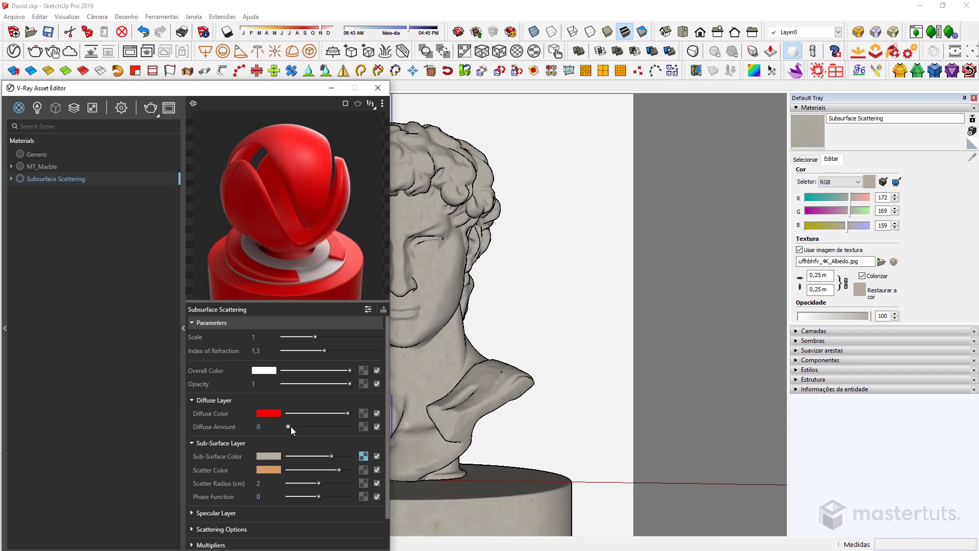
click(192, 400)
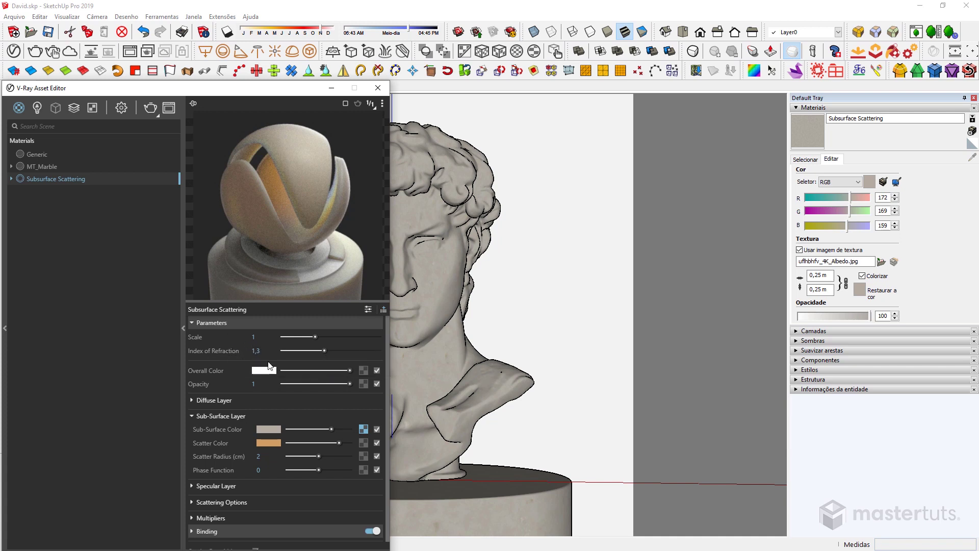
- Set the Subsurface Scattering material's index of refraction to 1,5
mouse_move(260, 351)
double_click(265, 352)
text(1,5)
key(Return)
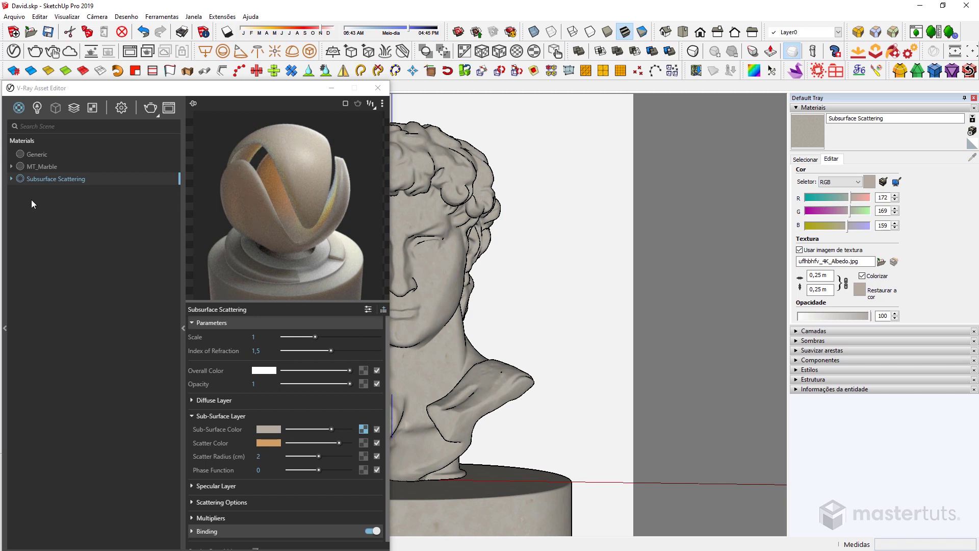
click(45, 167)
- Select the bust via MT_Marble and apply the Subsurface Scattering material to it
right_click(45, 168)
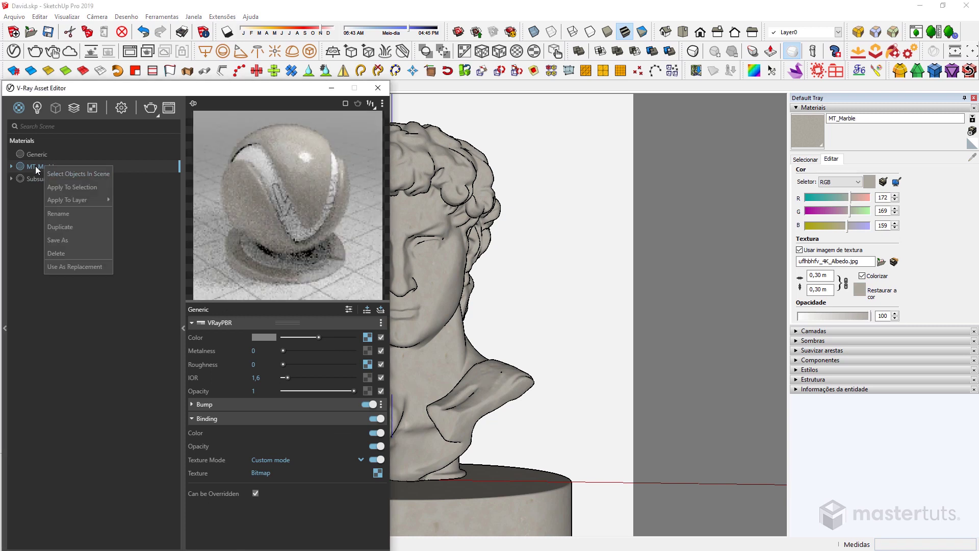
click(70, 175)
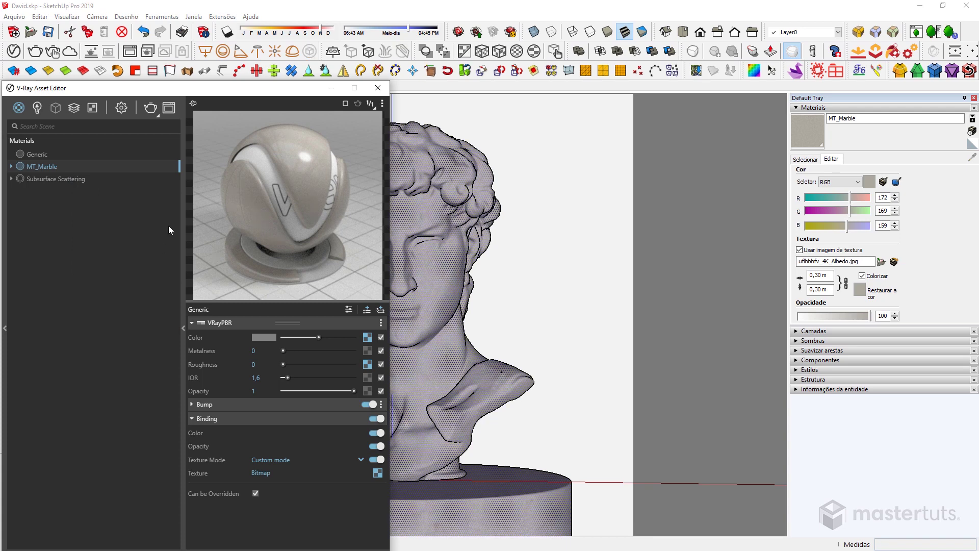
right_click(51, 179)
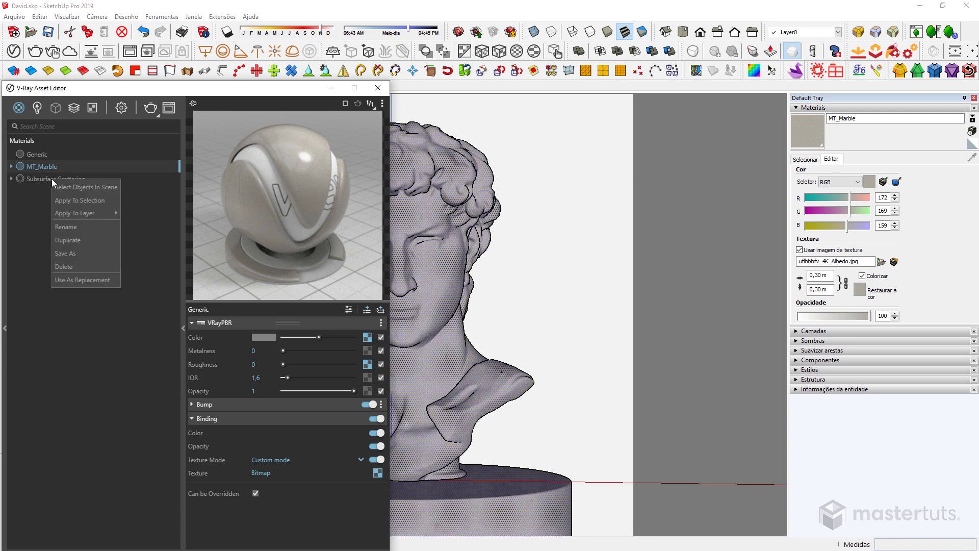
click(93, 201)
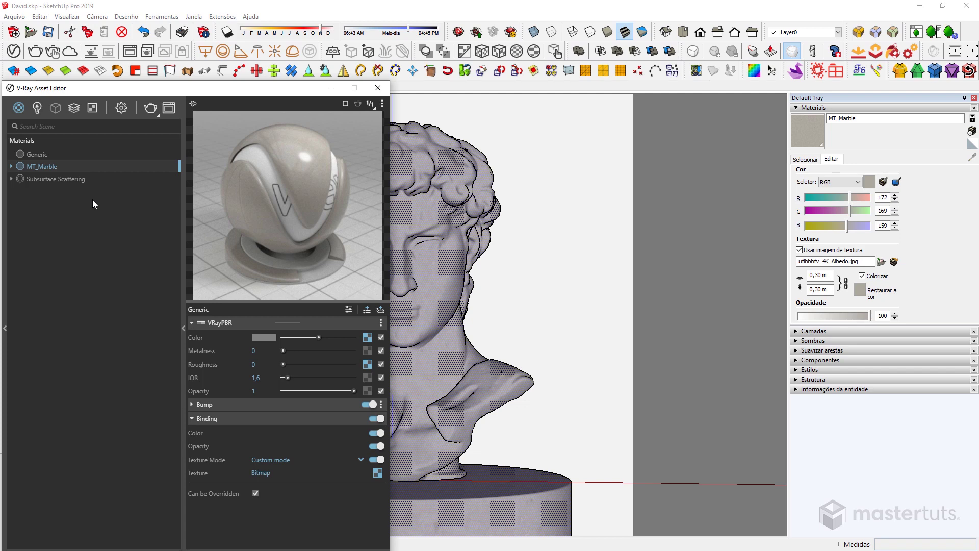
click(531, 270)
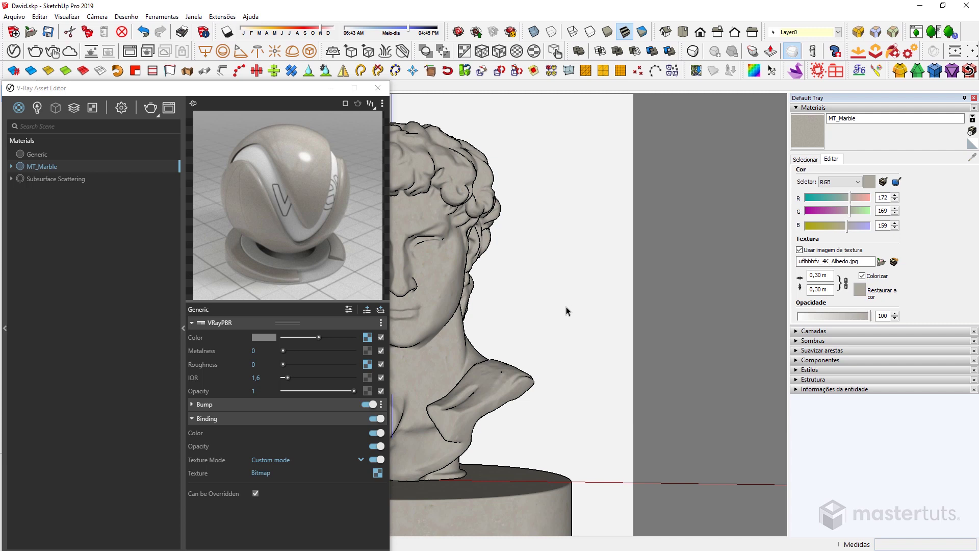
- Open the Subsurface Scattering material from the model's list and rename it MT_Marble_SSS
click(816, 159)
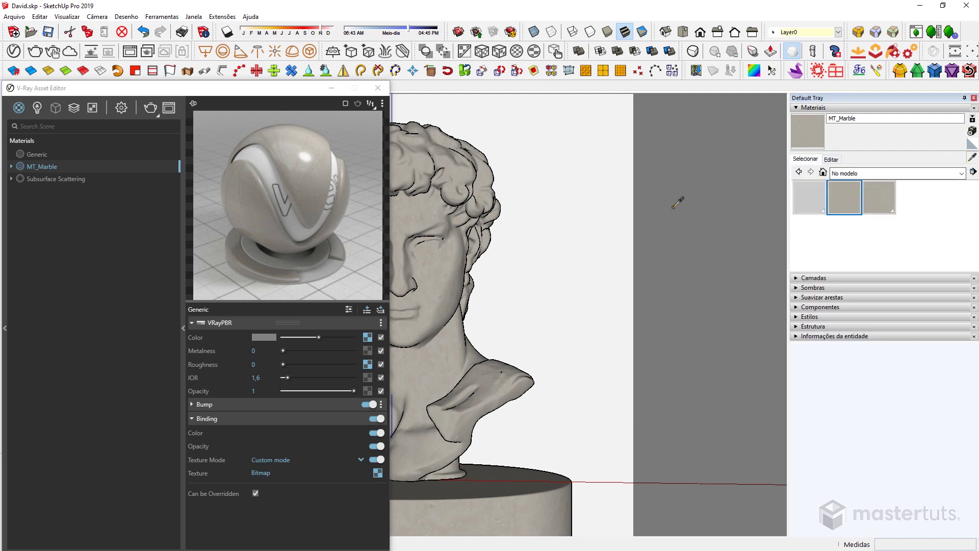
alt+click(424, 274)
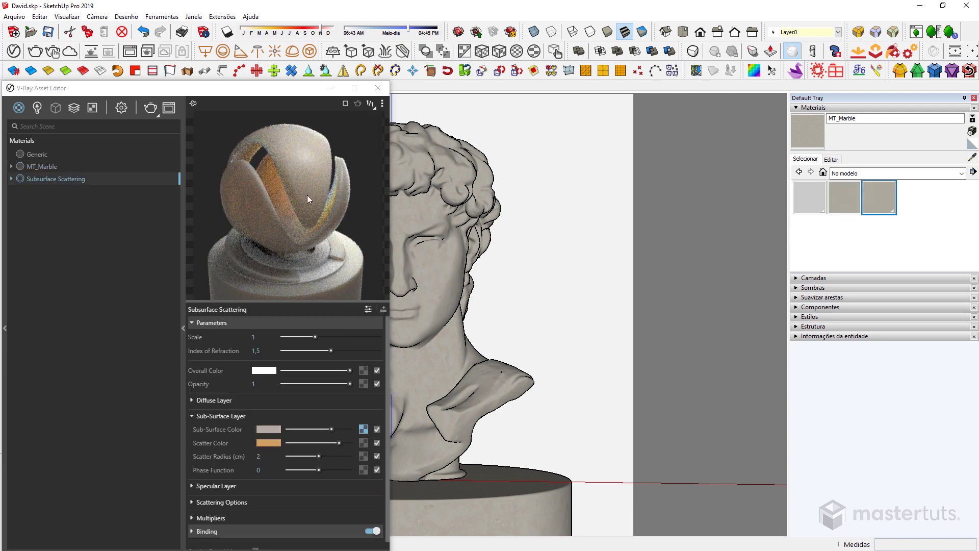
double_click(30, 179)
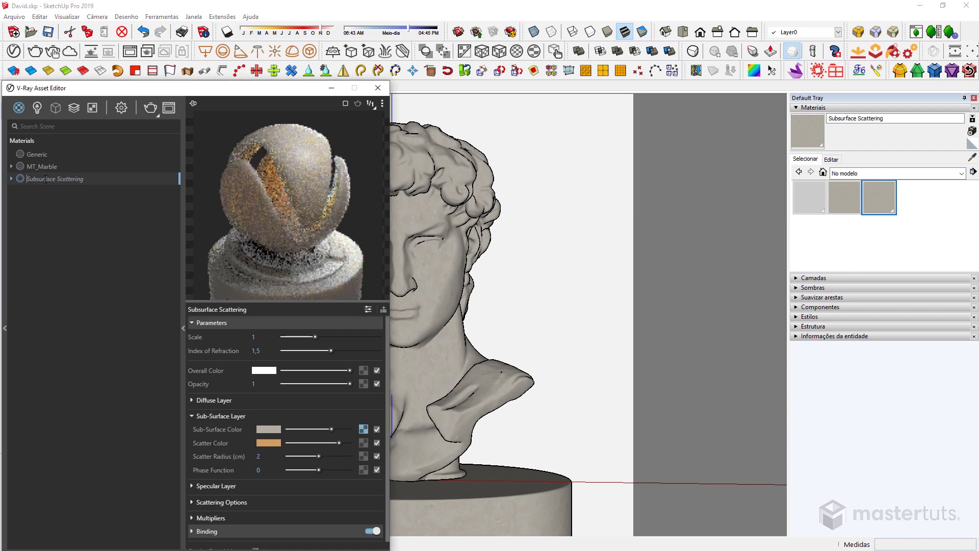
text(MT_Marbl)
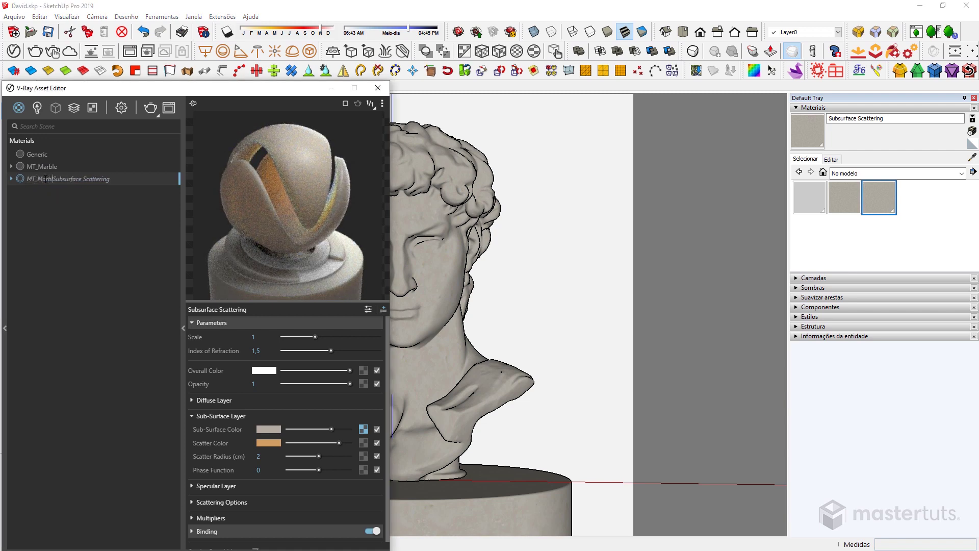
text(e_SSS)
key(Delete)
key(Delete)
key(Delete)
key(Delete)
key(Delete)
key(Delete)
key(Delete)
key(Delete)
key(Delete)
key(Delete)
key(Delete)
key(Delete)
key(Delete)
key(Delete)
key(Delete)
key(Return)
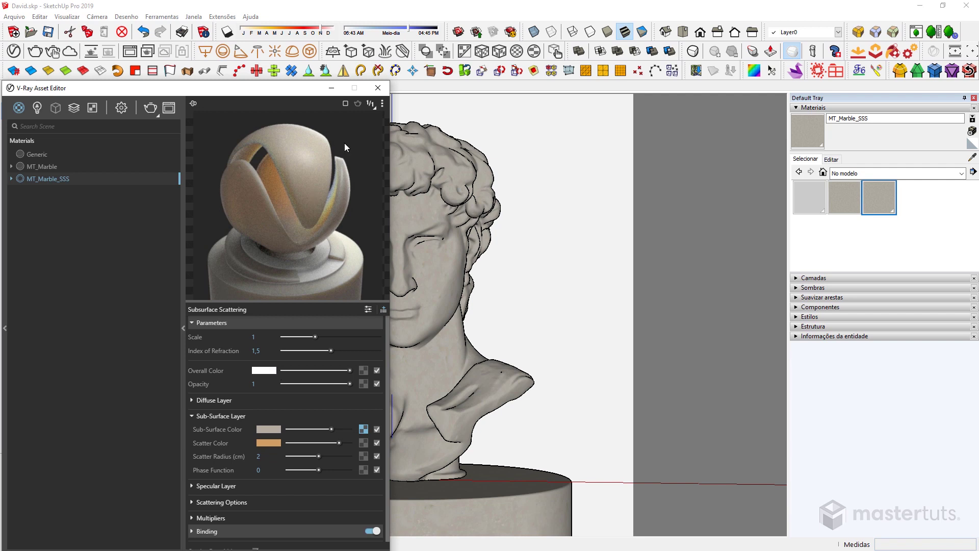
- Render the bust with MT_Marble_SSS, save it to history, and toggle between both saved renders
click(35, 51)
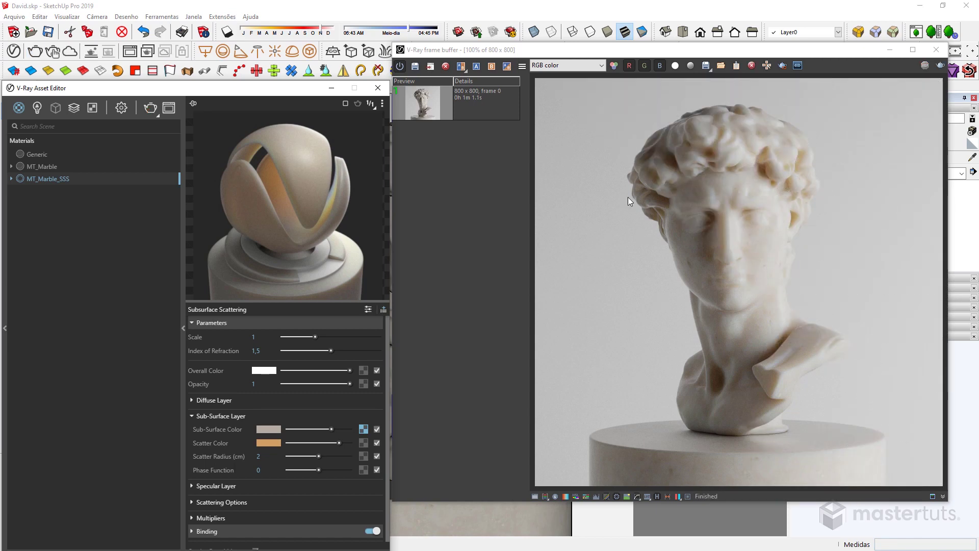
click(415, 67)
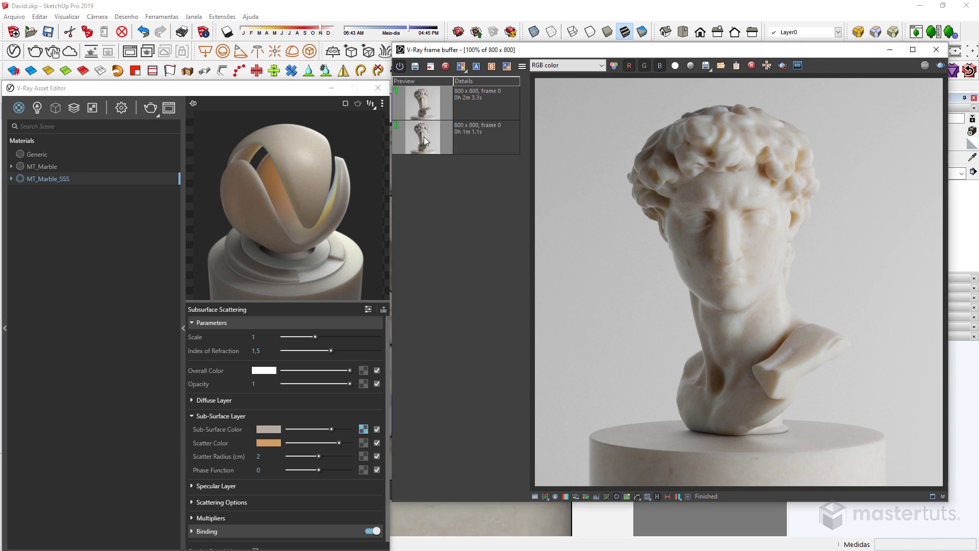
double_click(430, 142)
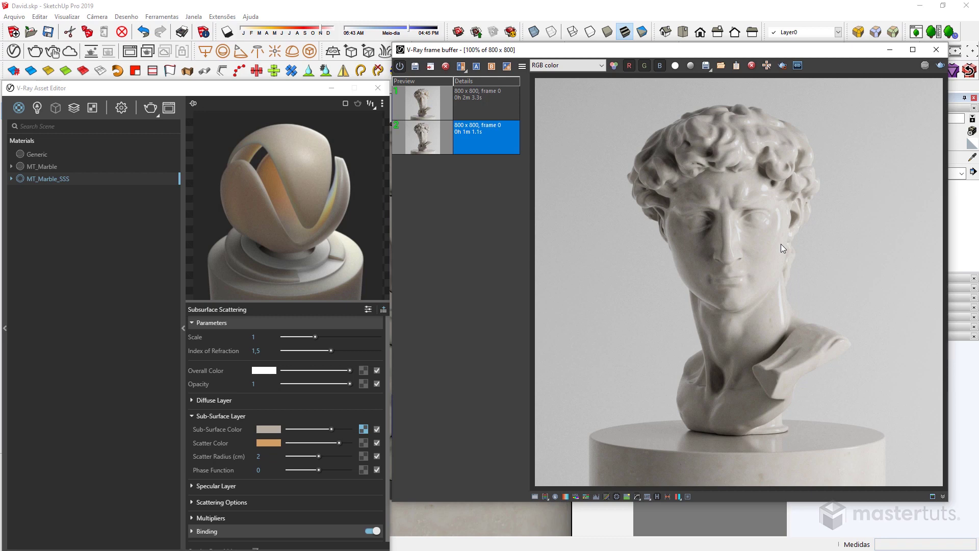
double_click(428, 106)
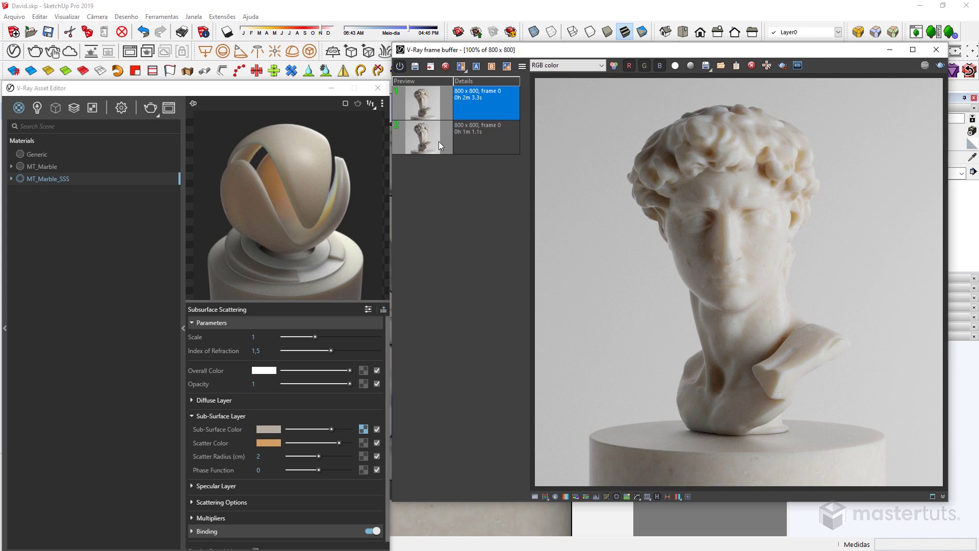
double_click(439, 142)
double_click(435, 108)
click(558, 69)
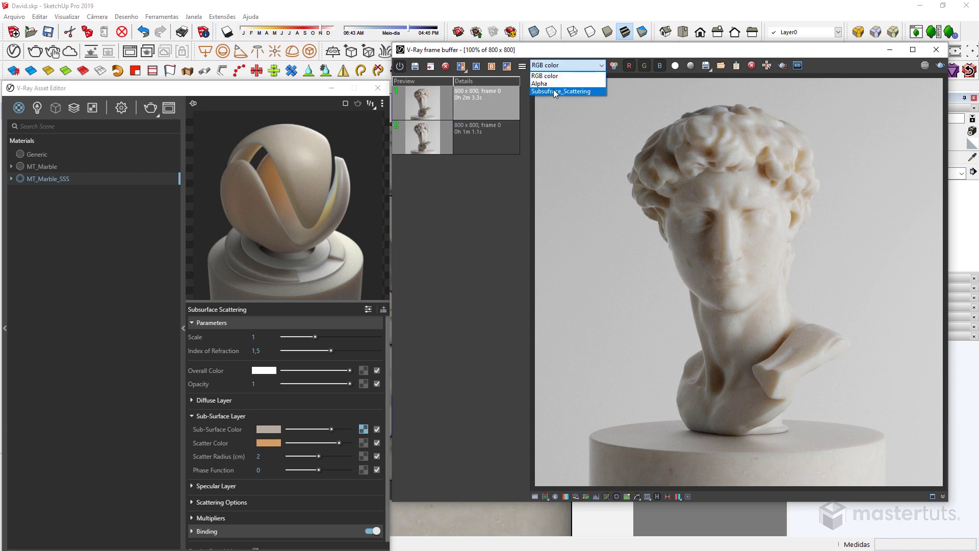
click(554, 91)
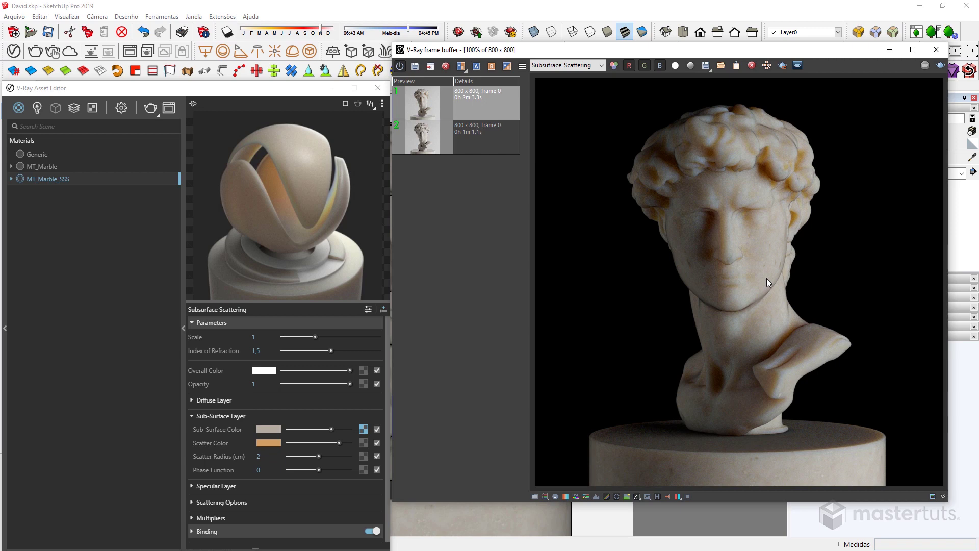
click(587, 65)
click(576, 76)
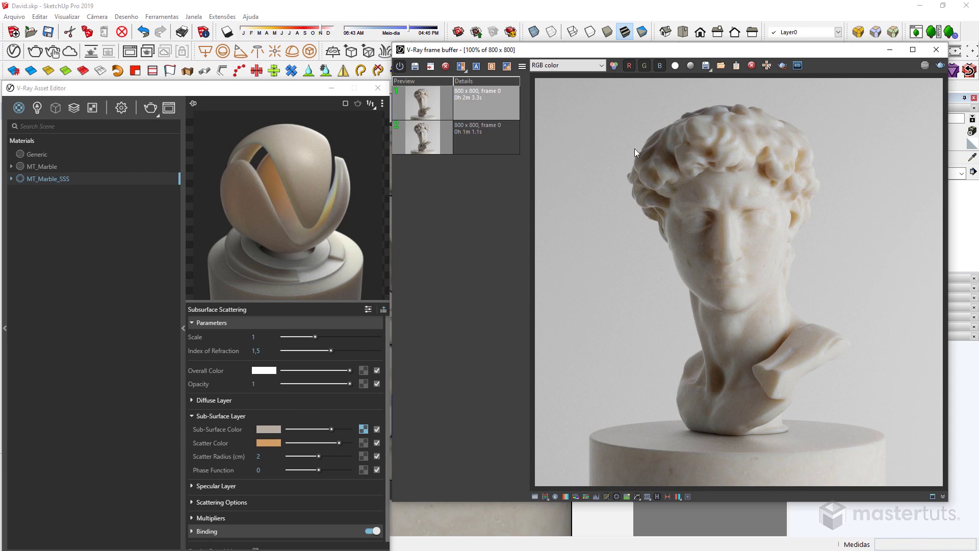
click(262, 457)
click(270, 457)
- Set MT_Marble_SSS's Phase Function to -0,35 and move the Asset Editor higher
click(317, 470)
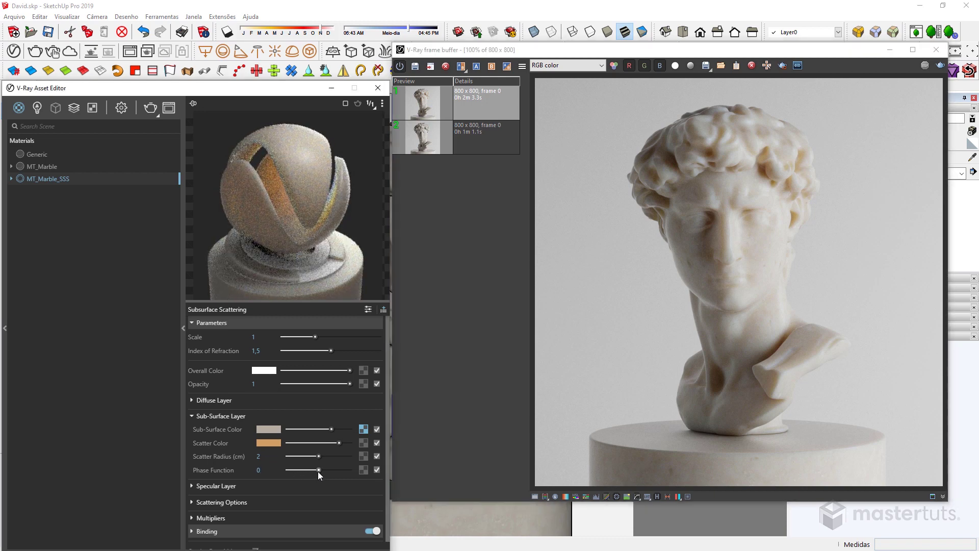
drag(317, 471, 311, 472)
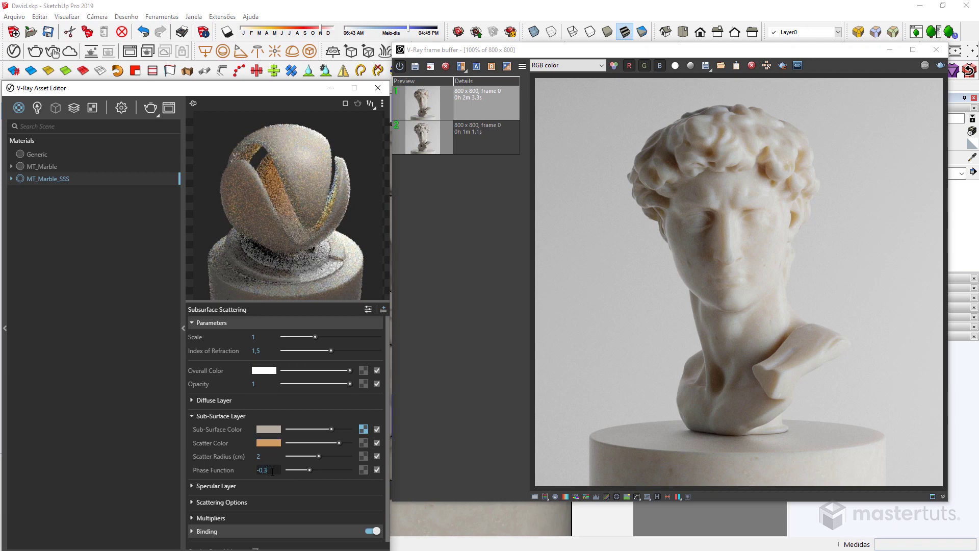
text(5)
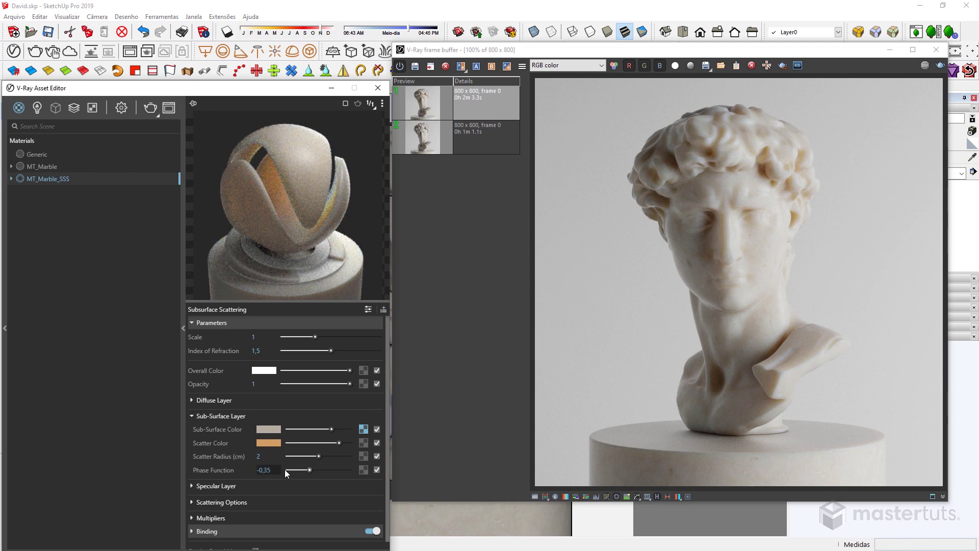
key(Return)
drag(270, 91, 274, 41)
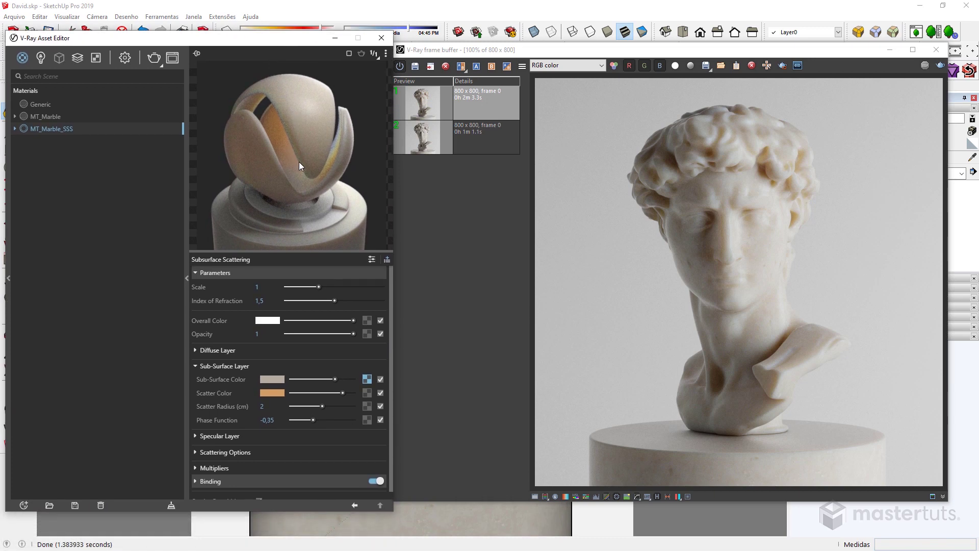
- Expand the SSS material's Specular Layer, enlarge the editor, then switch to MT_Marble
click(196, 437)
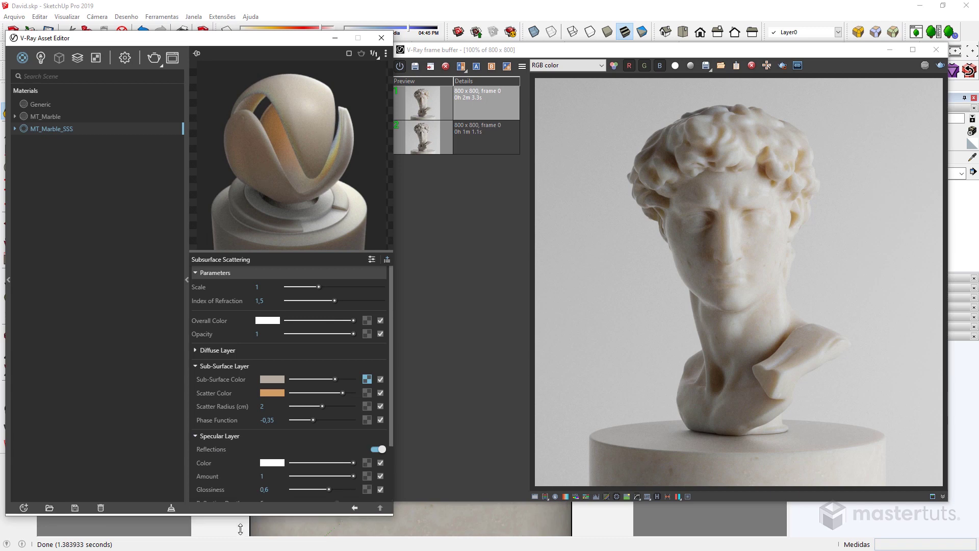
drag(241, 512, 241, 542)
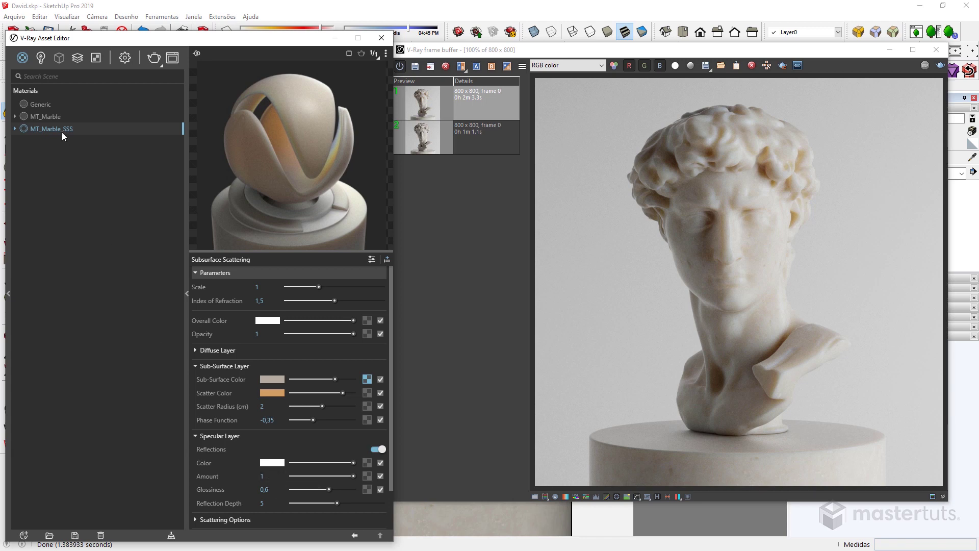
click(54, 116)
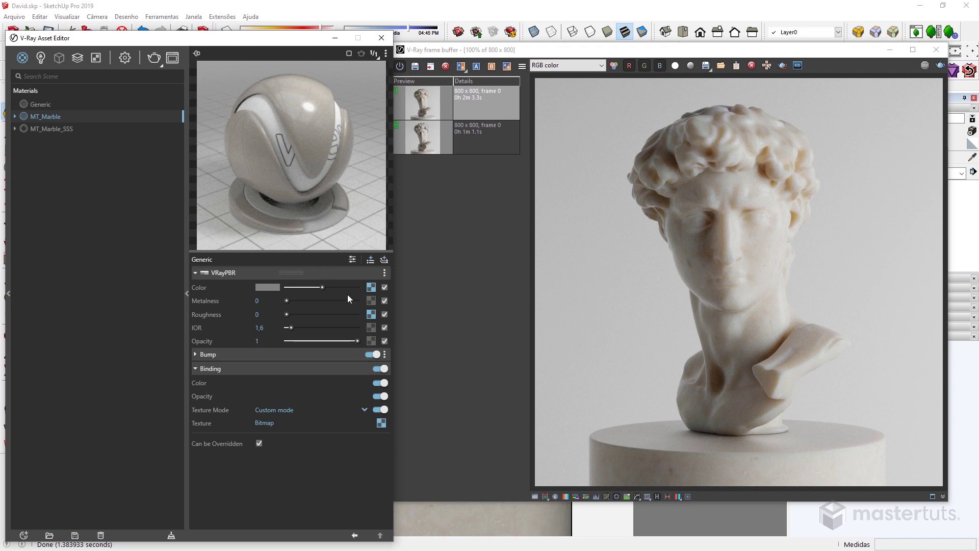
- Copy MT_Marble's Roughness texture and paste it as a copy into MT_Marble_SSS's Glossiness slot
right_click(372, 315)
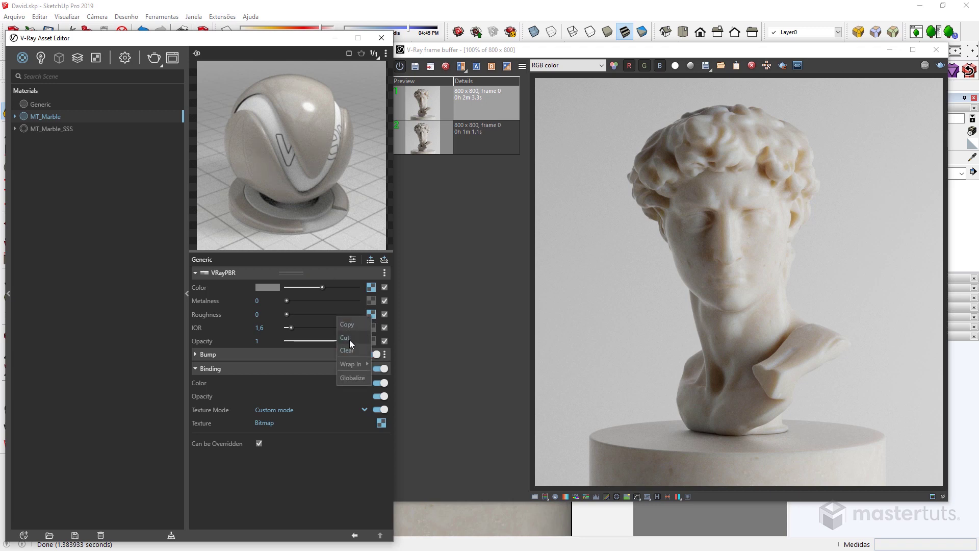
click(350, 327)
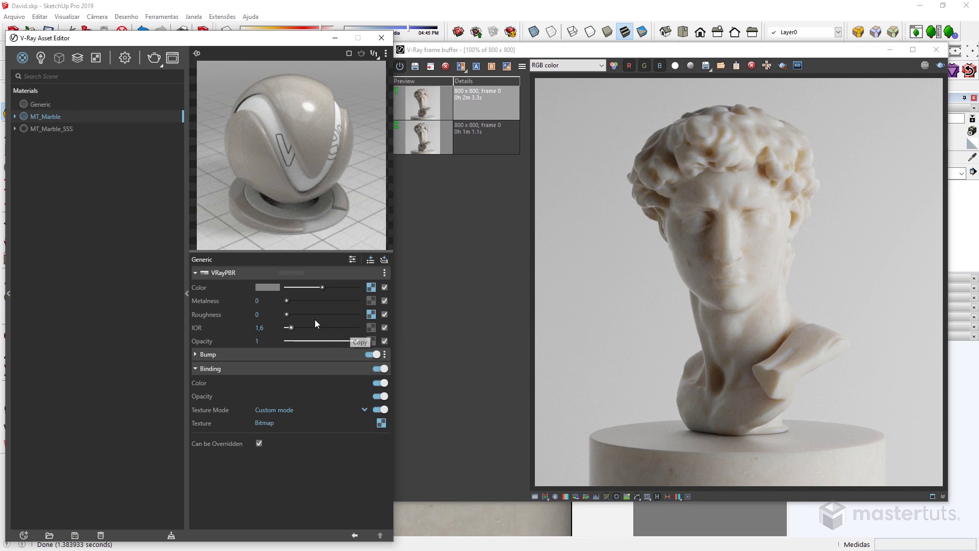
click(45, 132)
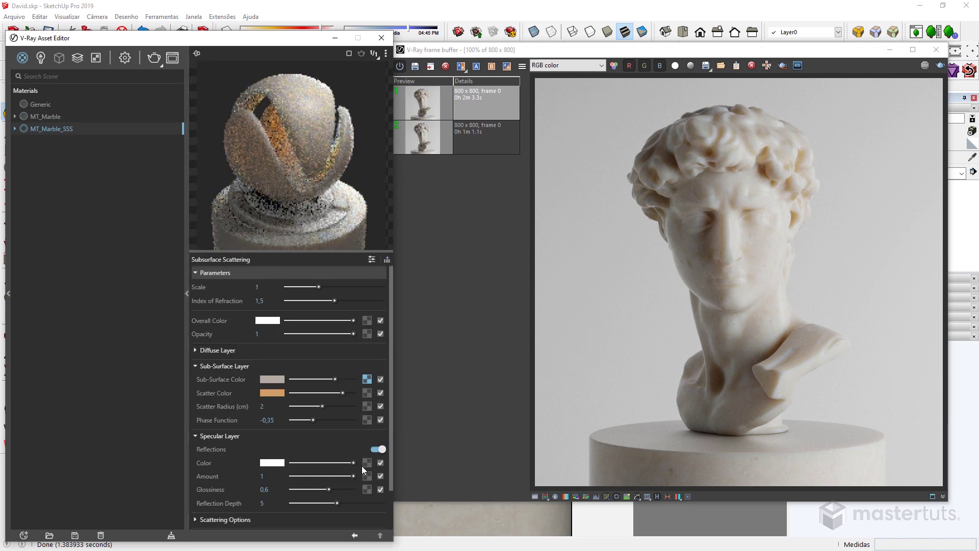
right_click(369, 492)
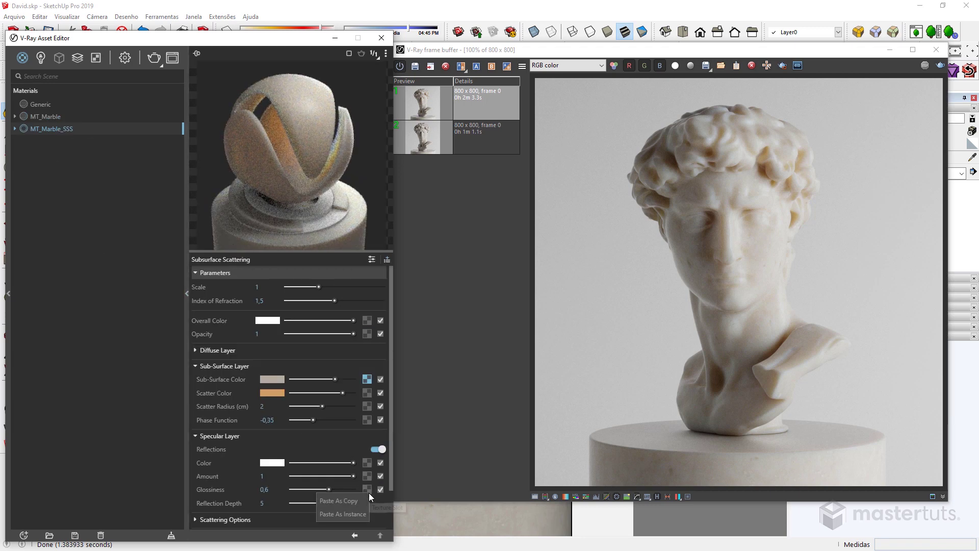
click(349, 501)
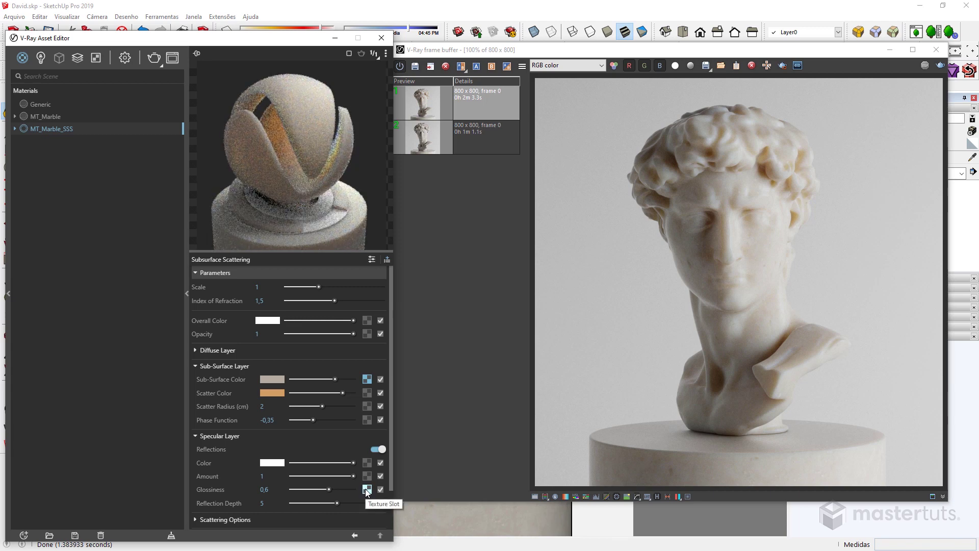
- Turn on Invert Texture and Invert Alpha in the Glossiness texture's Color Manipulation
click(366, 490)
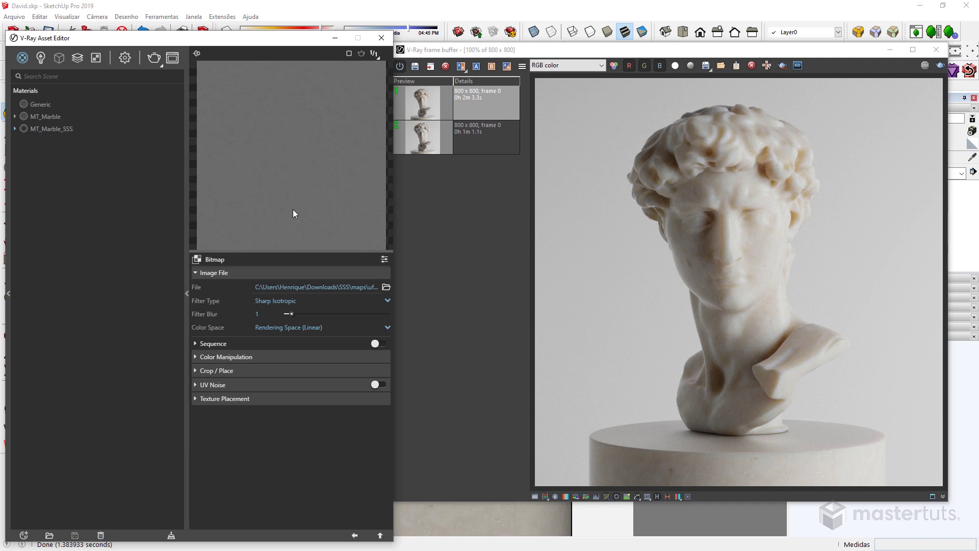
click(235, 356)
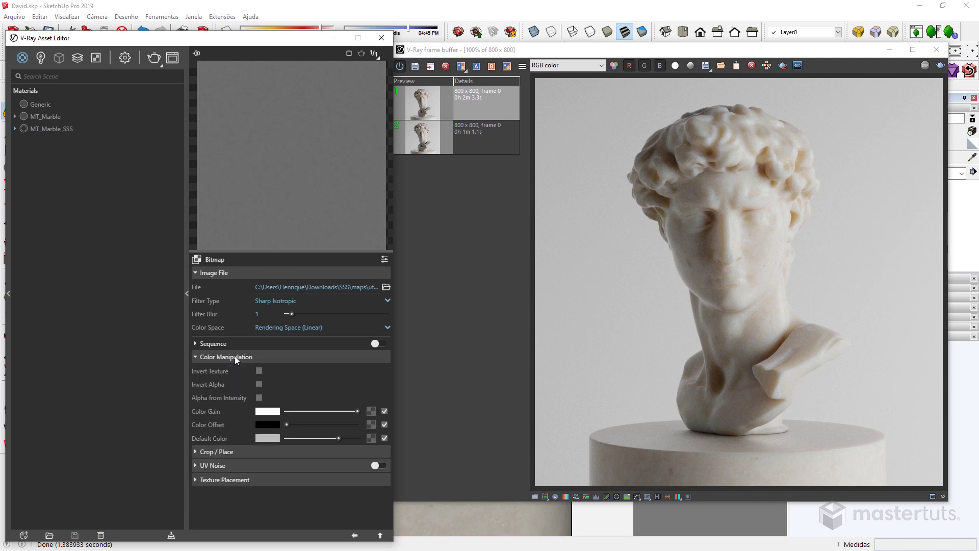
click(259, 384)
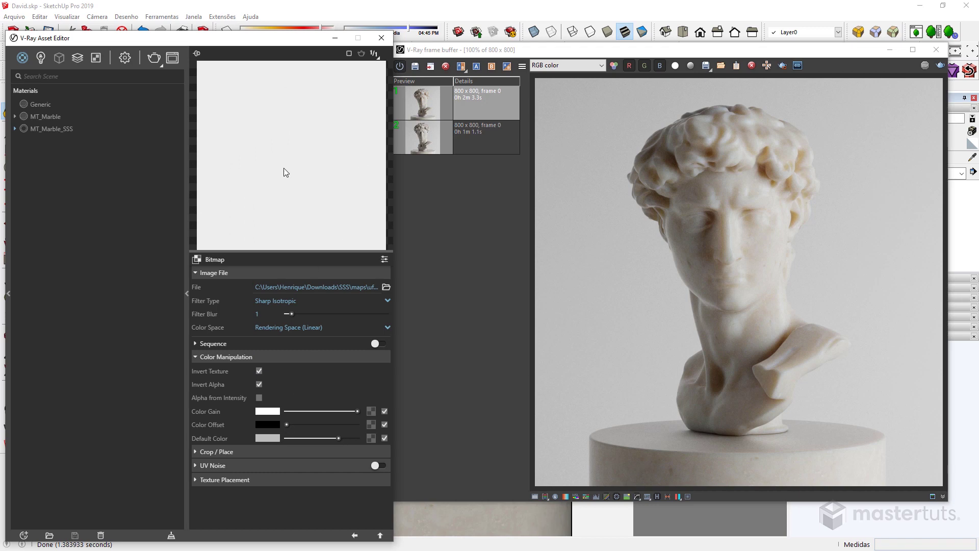
click(351, 534)
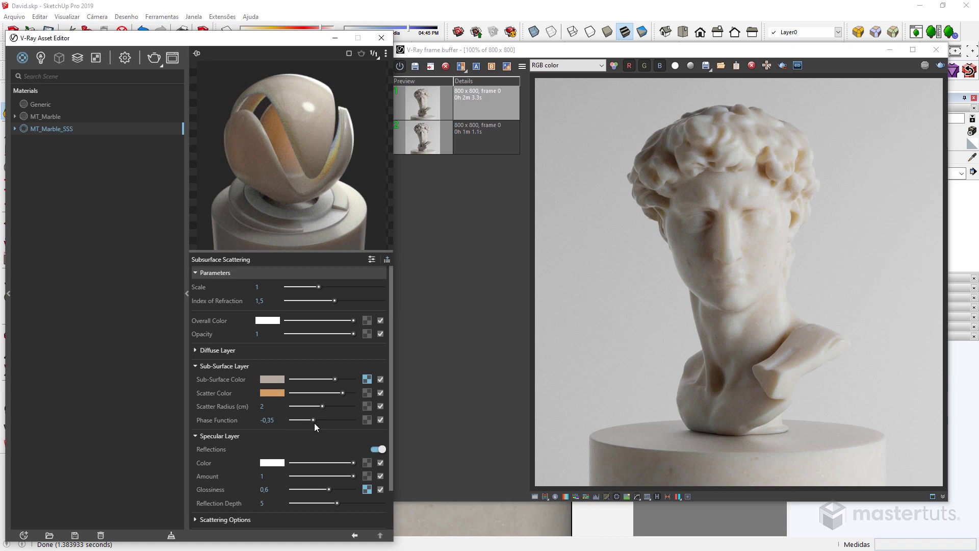
- Re-render the bust with the updated material and save it as a third history entry
click(940, 66)
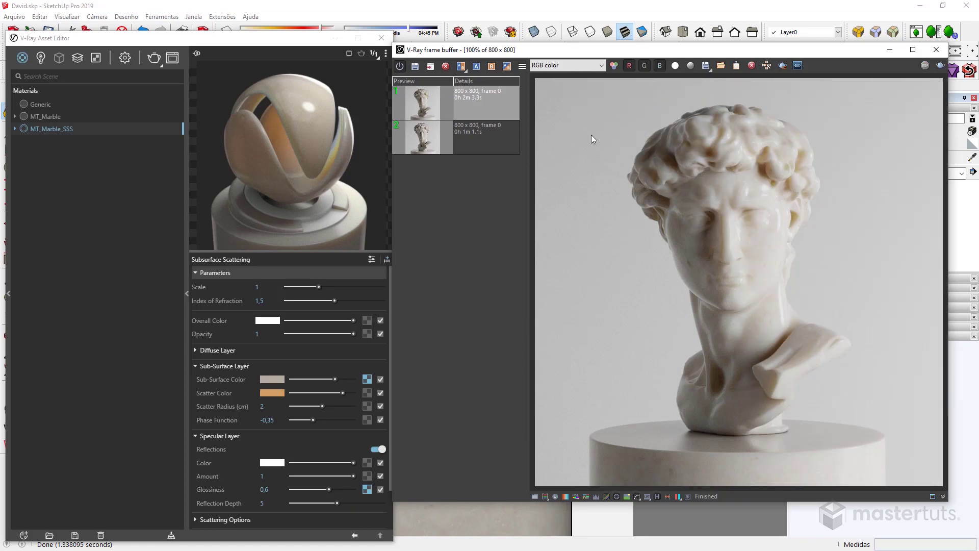
click(416, 67)
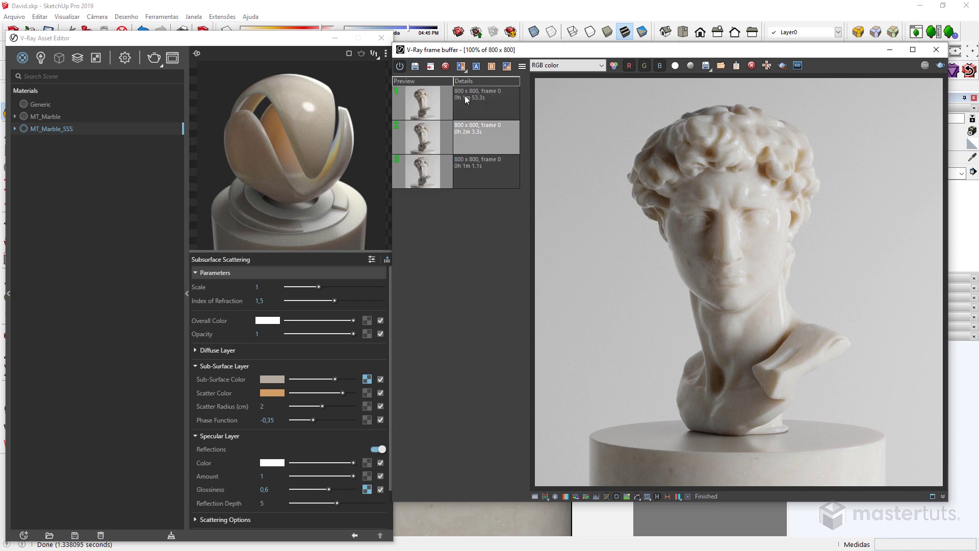
click(430, 105)
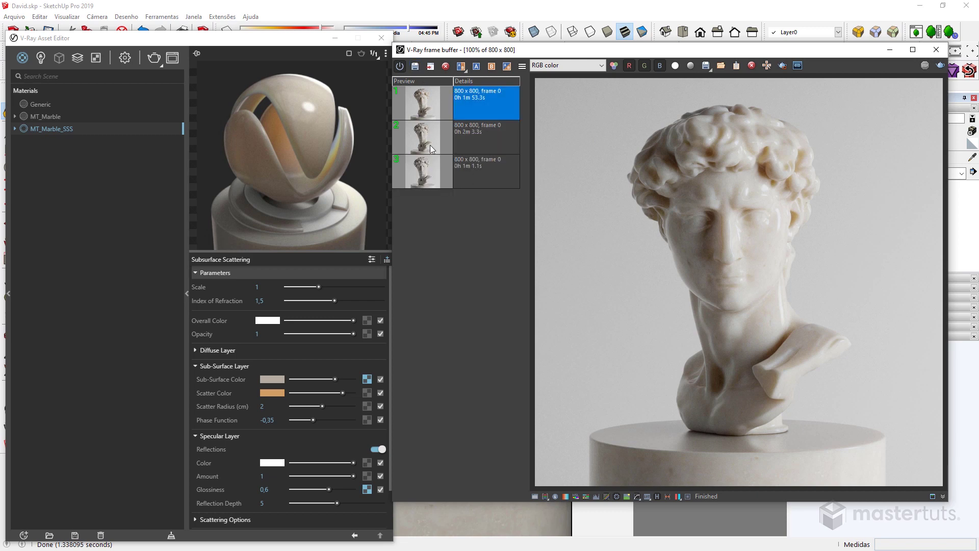
click(433, 168)
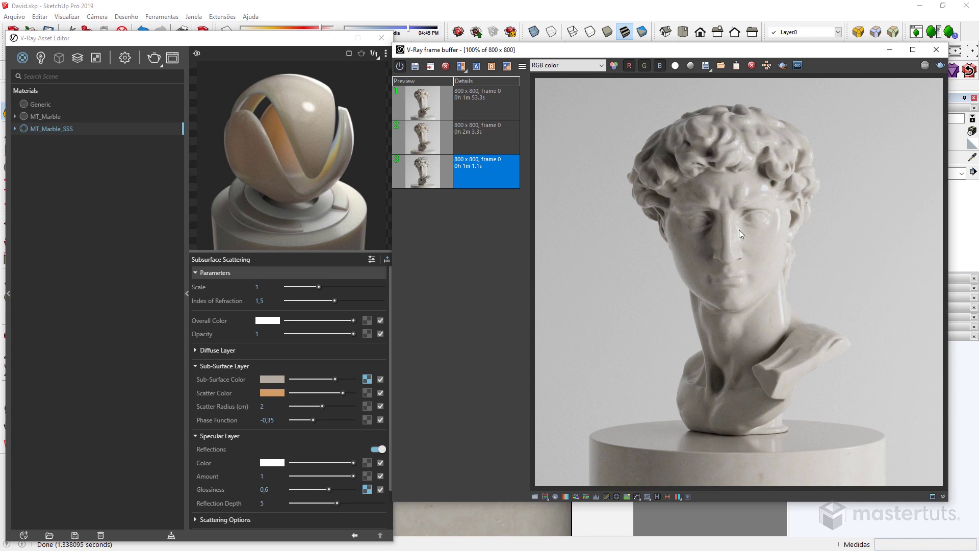
- Flip between stored renders 1, 2 and 3, comparing the warmer first against the cooler third
click(454, 98)
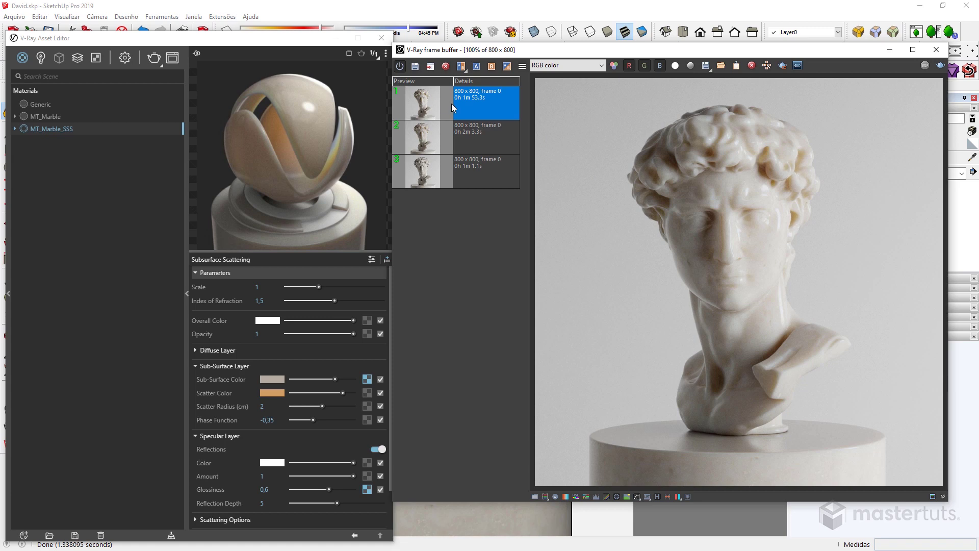
click(466, 135)
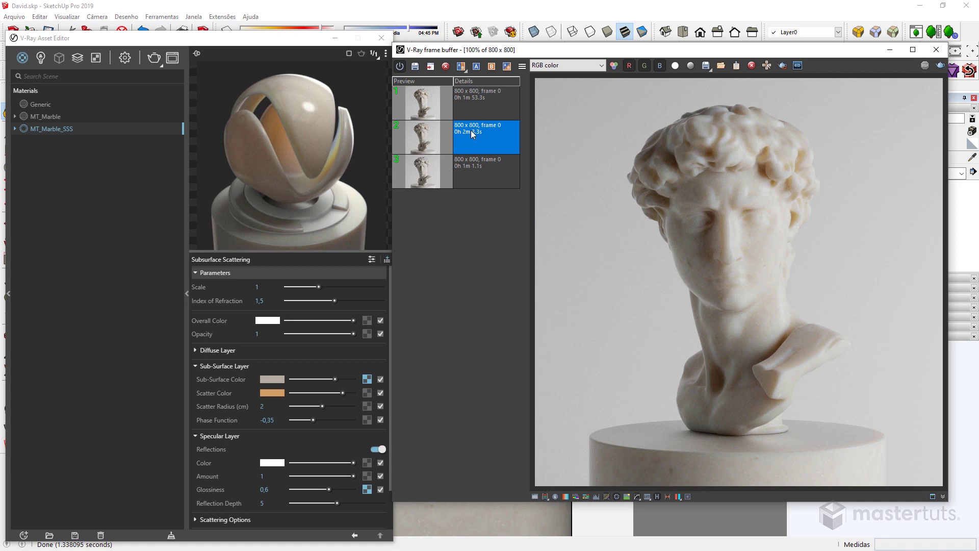
click(427, 100)
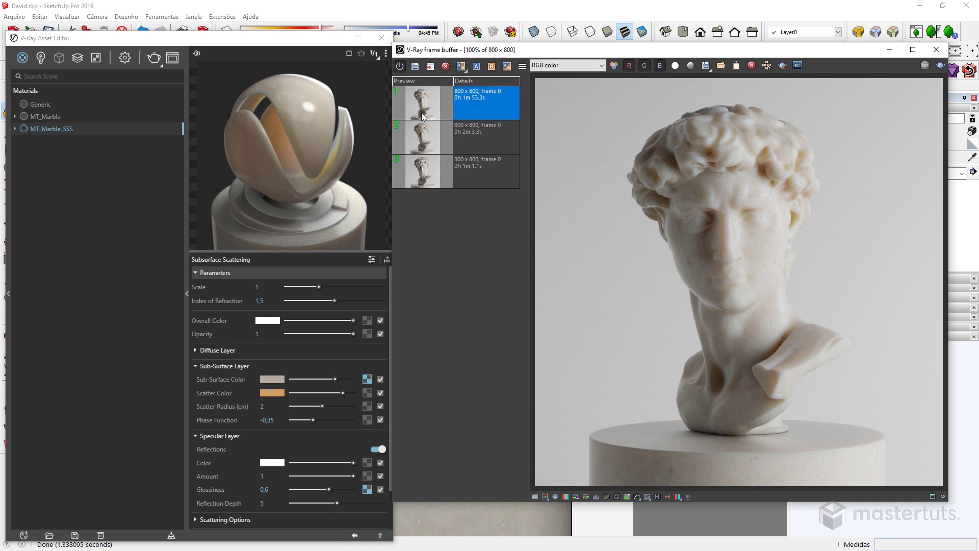
click(423, 172)
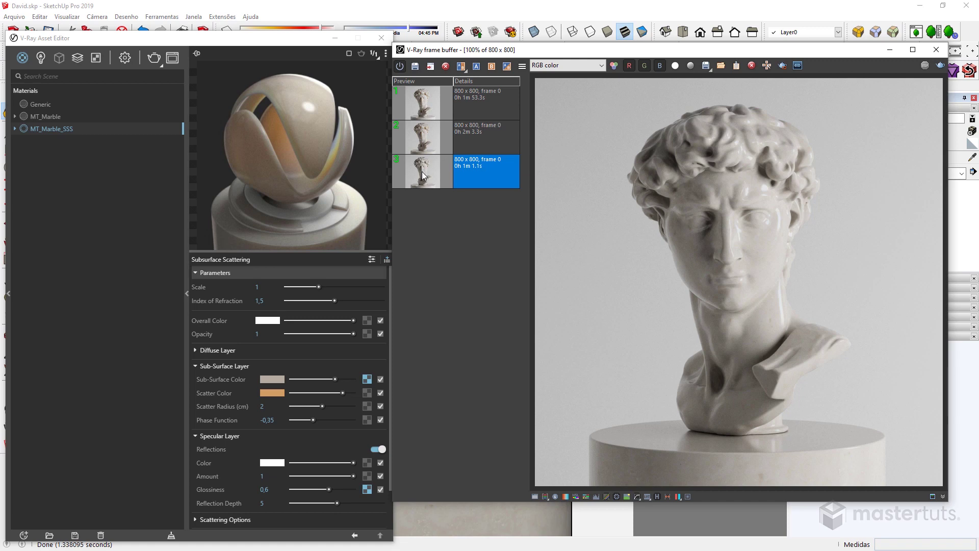
click(428, 102)
click(426, 186)
click(430, 108)
- Download the free 4K Marble 062 texture and minimise the browser
click(608, 387)
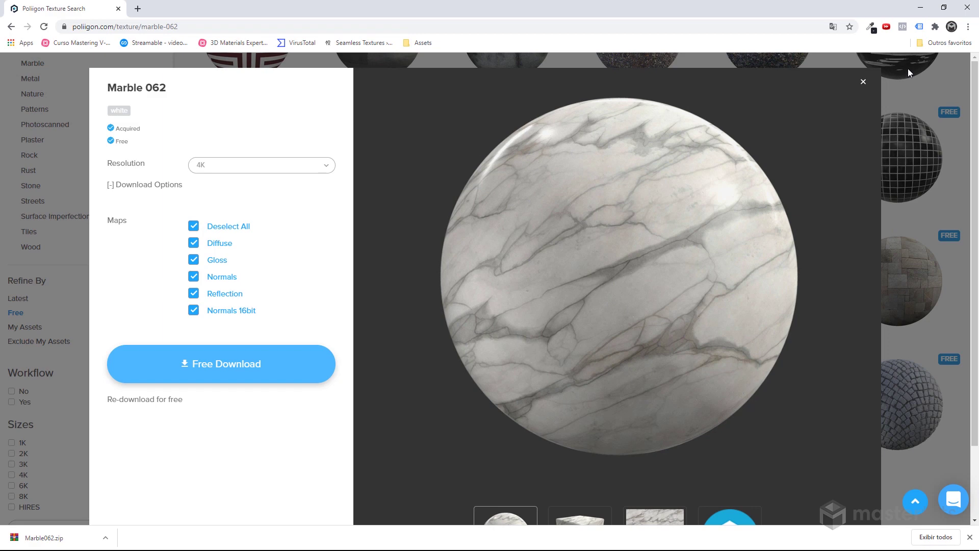
click(921, 9)
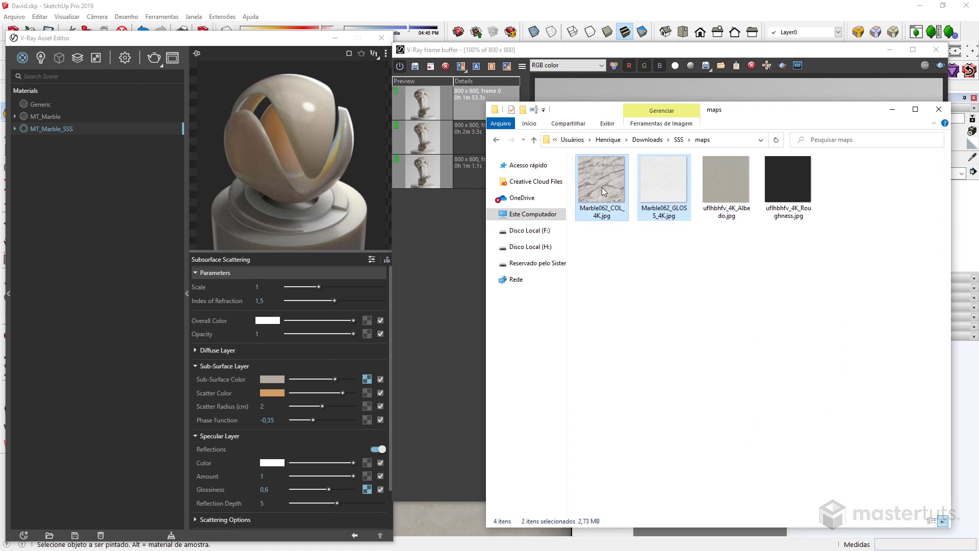
- Apply Marble062_COL as the sub-surface colour map and remove the old glossiness texture
click(602, 187)
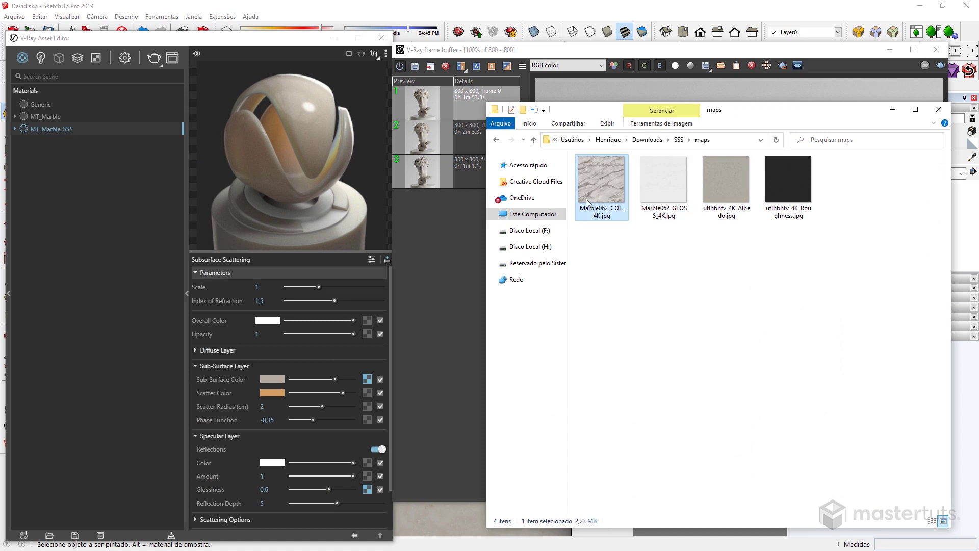
drag(598, 182, 367, 381)
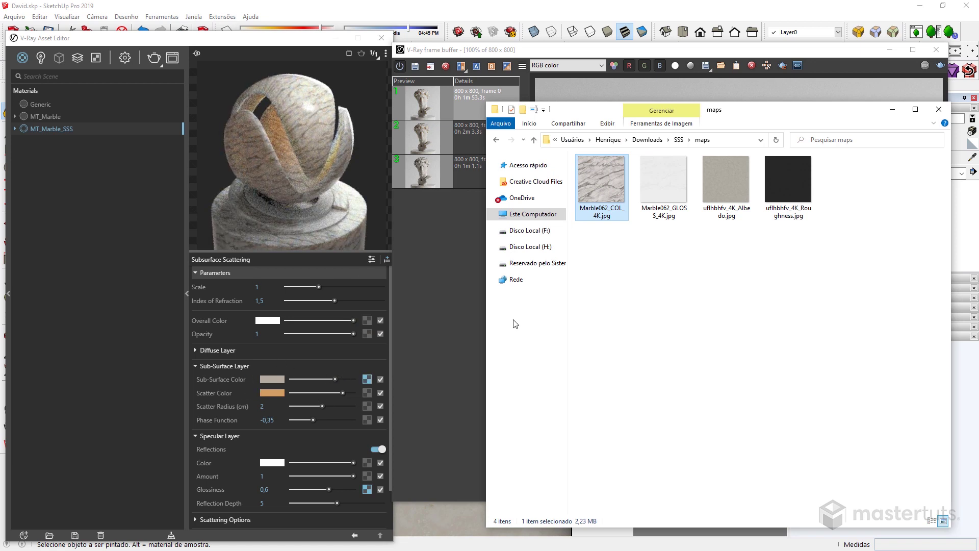
right_click(363, 490)
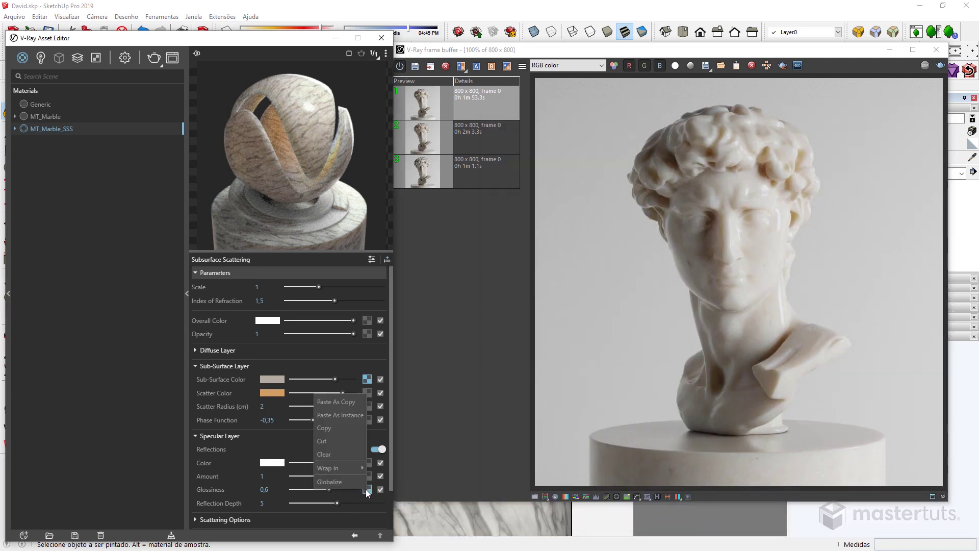
click(328, 455)
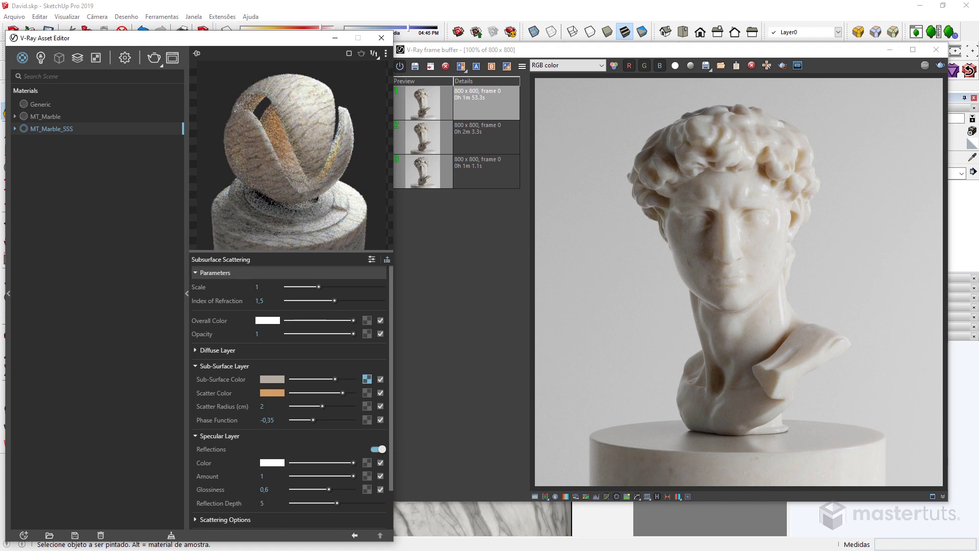
- Assign Marble062_GLOSS_4K.jpg to glossiness with colour space Rendering Space (Linear)
key(alt+Tab)
click(668, 181)
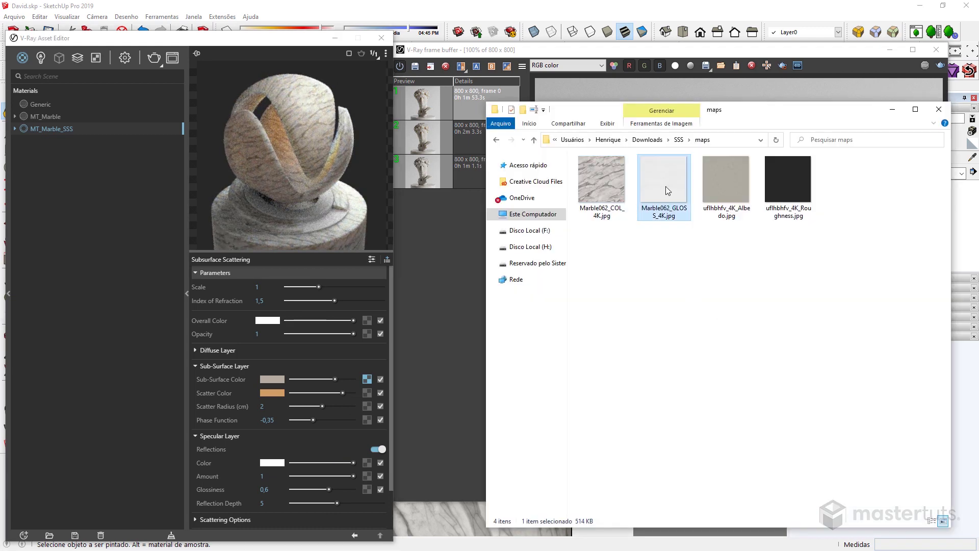
drag(666, 186, 370, 481)
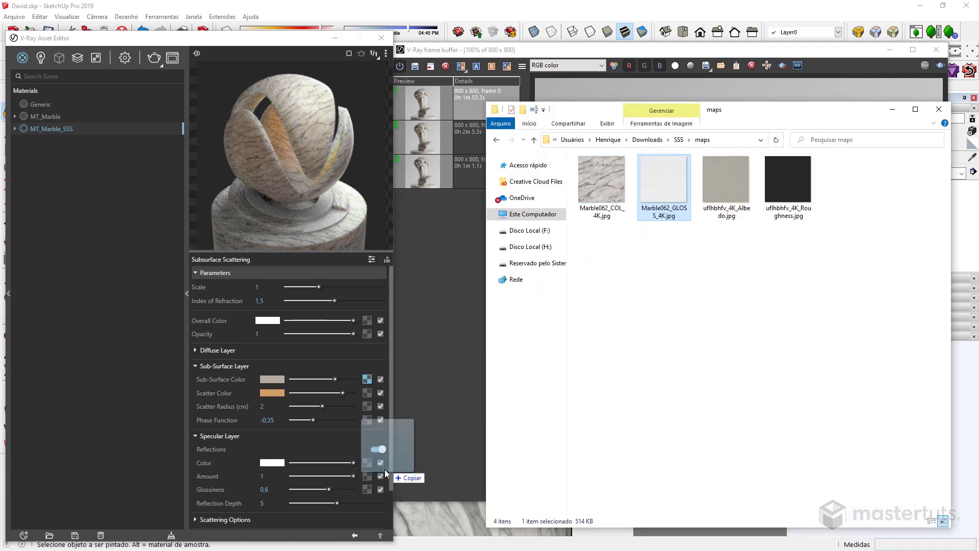
drag(370, 481, 367, 489)
click(367, 489)
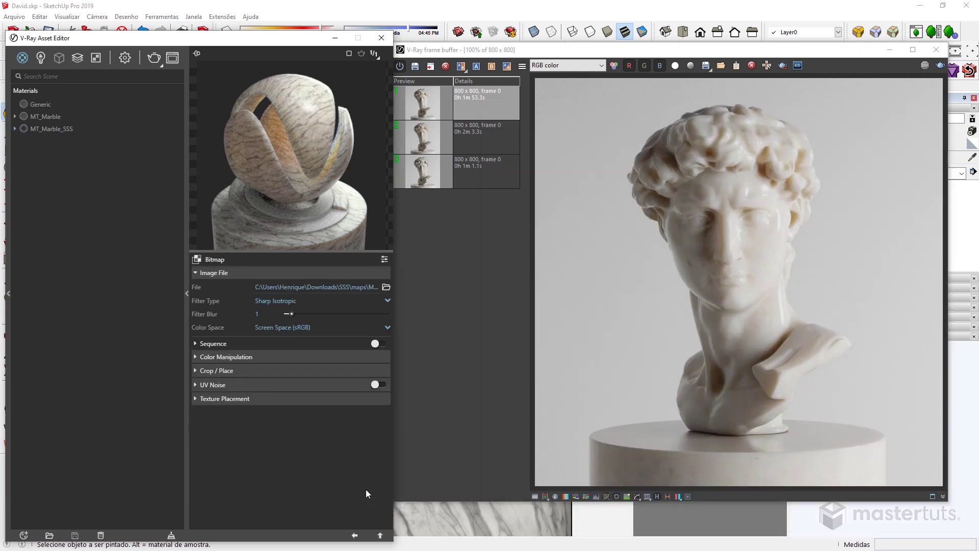
click(294, 329)
click(293, 356)
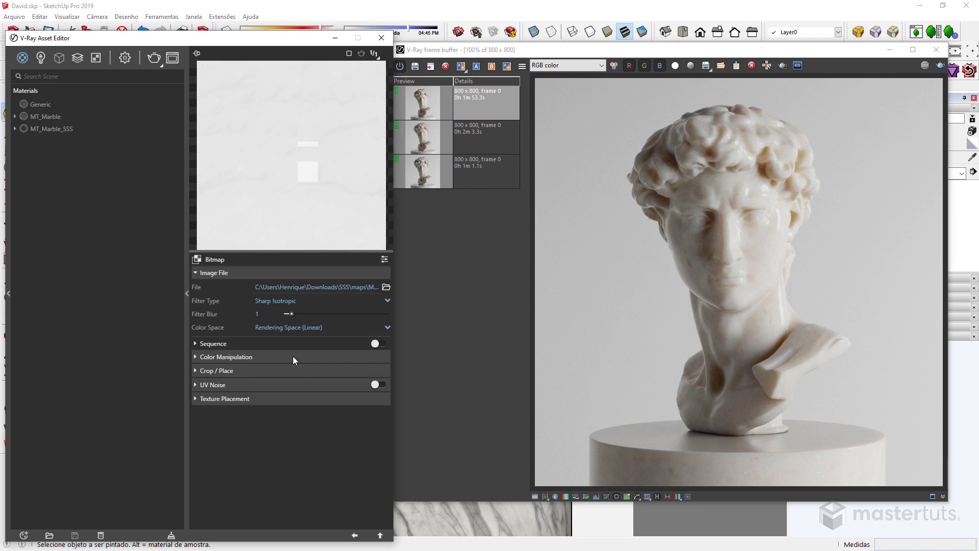
click(354, 535)
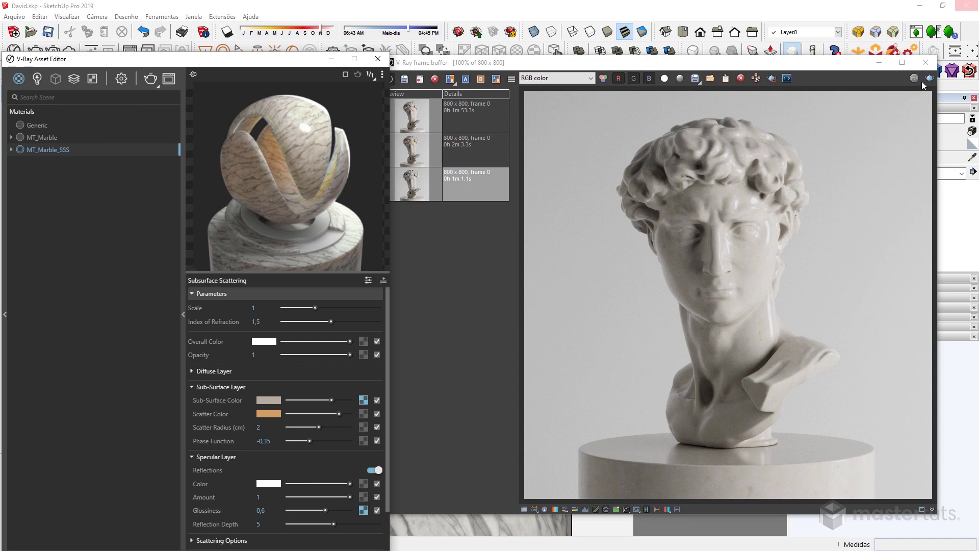
- Render the bust and inspect the lower bust, pedestal, chest and shoulder up close
click(928, 79)
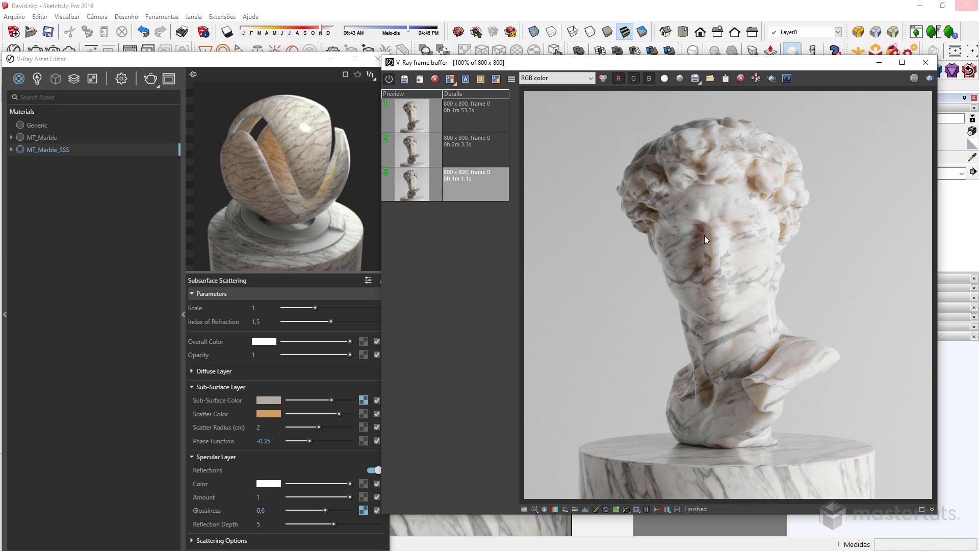
scroll(712, 253, up, 1)
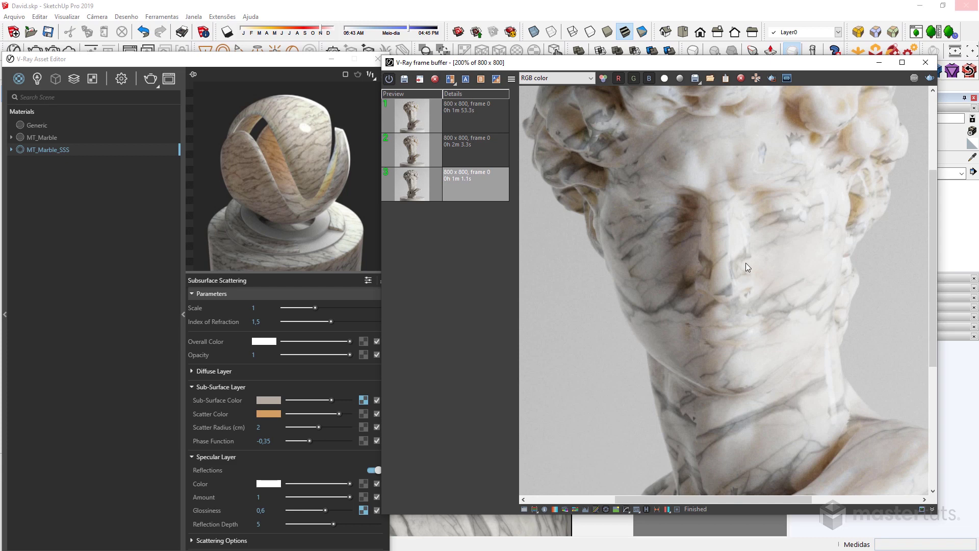
scroll(758, 318, down, 1)
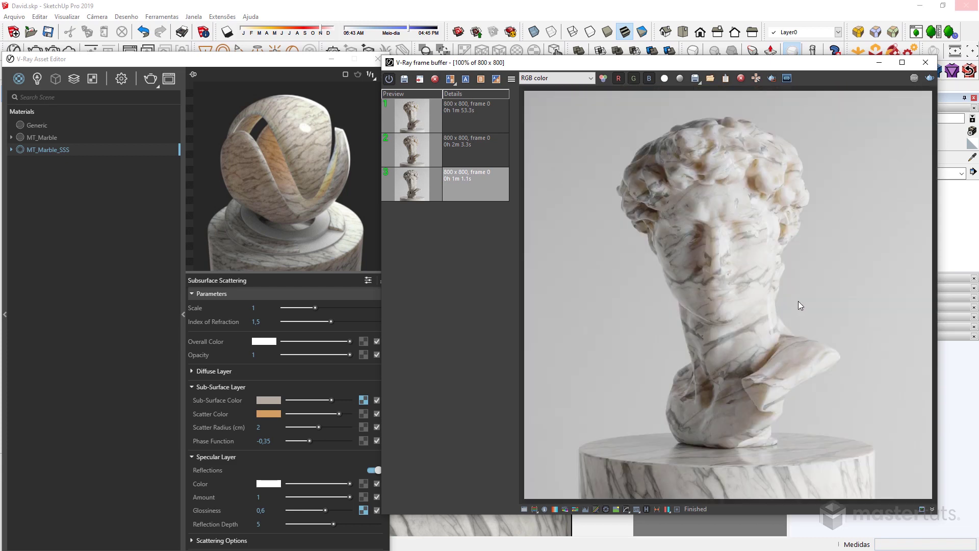
scroll(758, 362, up, 1)
middle_drag(732, 410, 762, 277)
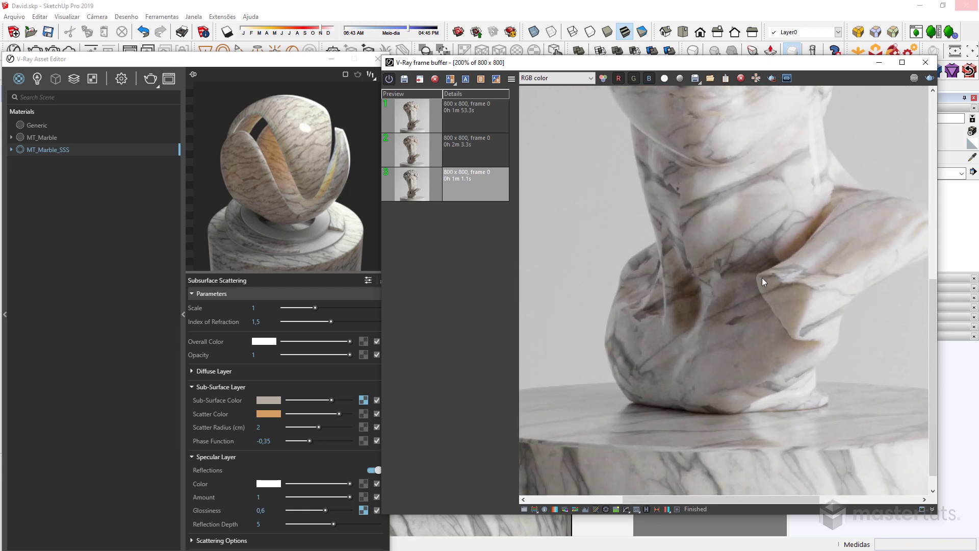
middle_drag(760, 388, 721, 420)
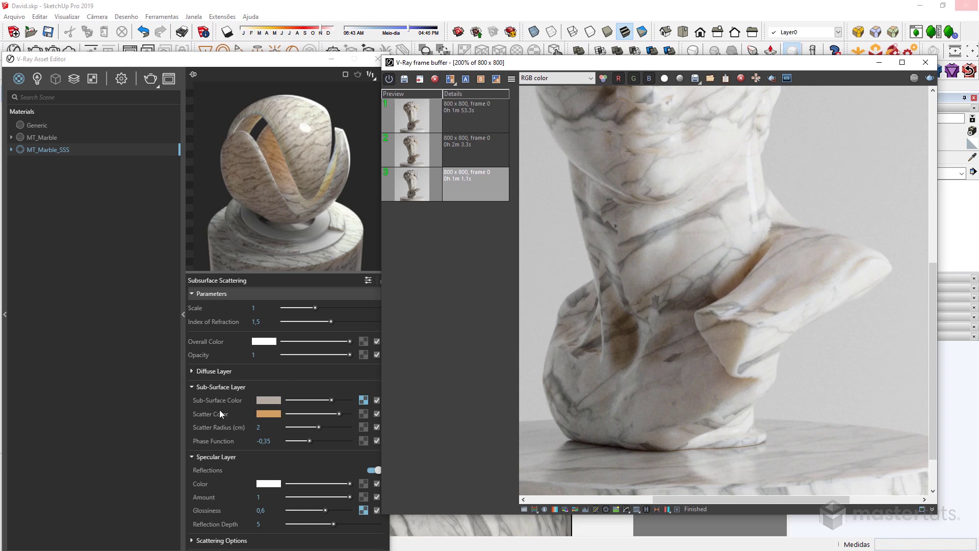
mouse_move(699, 313)
middle_down()
mouse_move(755, 280)
mouse_move(750, 267)
mouse_move(643, 228)
mouse_move(644, 304)
mouse_move(695, 328)
mouse_move(766, 213)
middle_up()
- Expand and review the material's Scattering Options, then collapse them again
scroll(250, 460, down, 1)
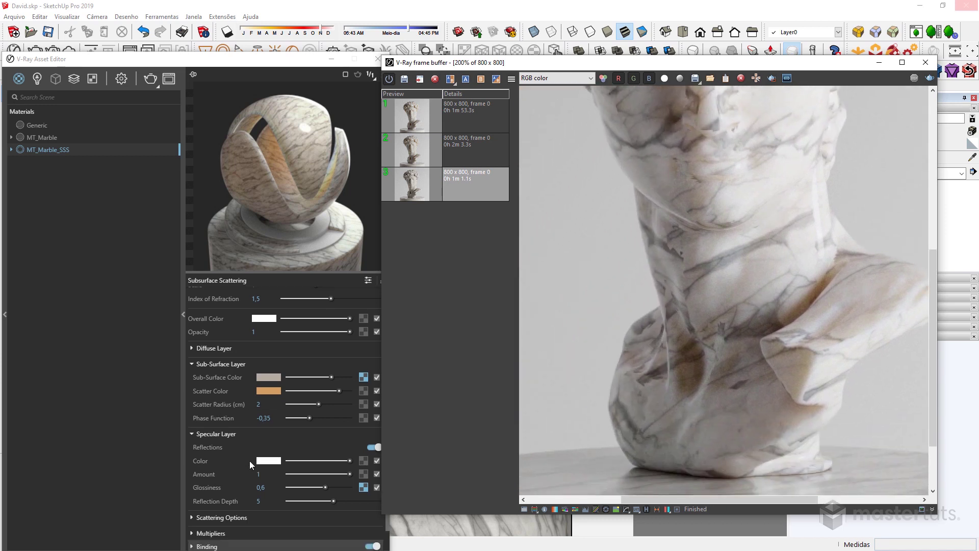
scroll(250, 461, down, 1)
click(194, 499)
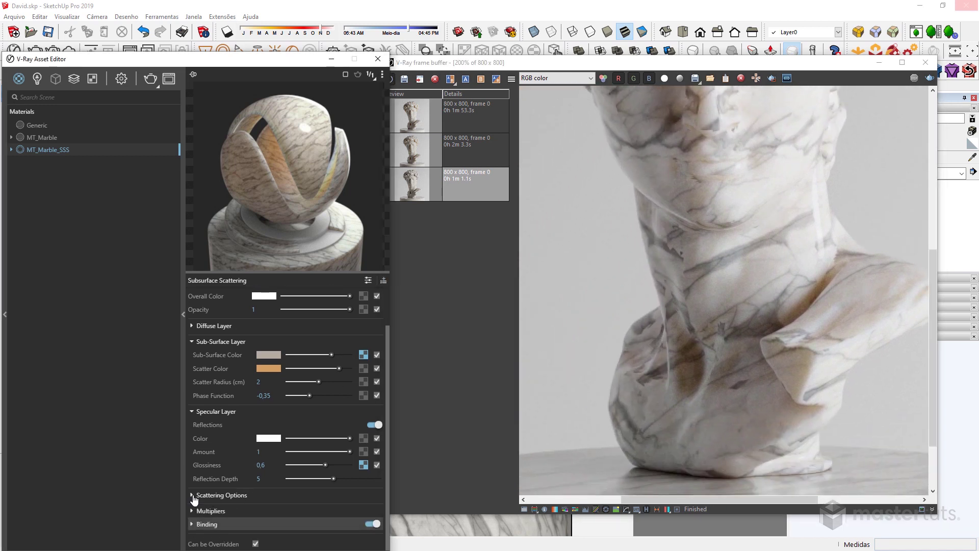
scroll(232, 488, down, 2)
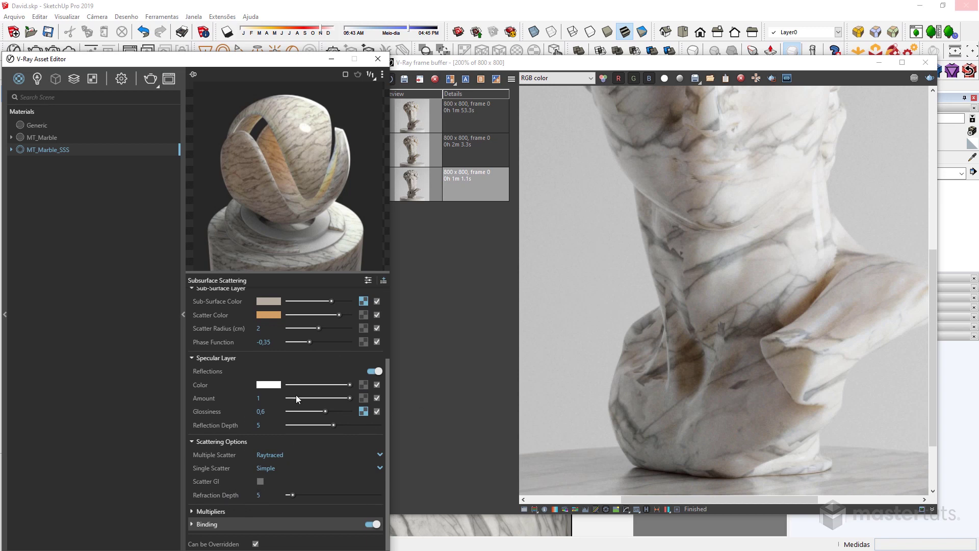
click(198, 443)
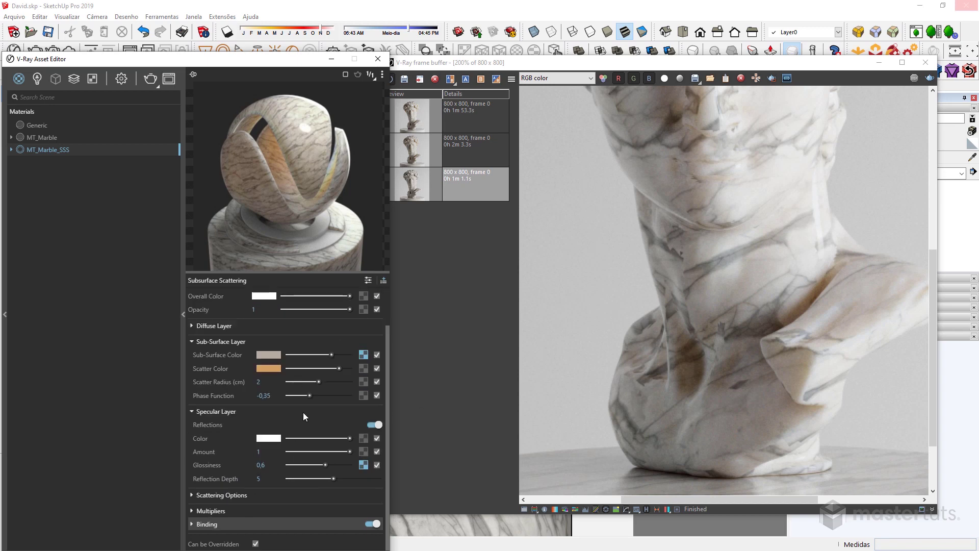
scroll(301, 390, up, 1)
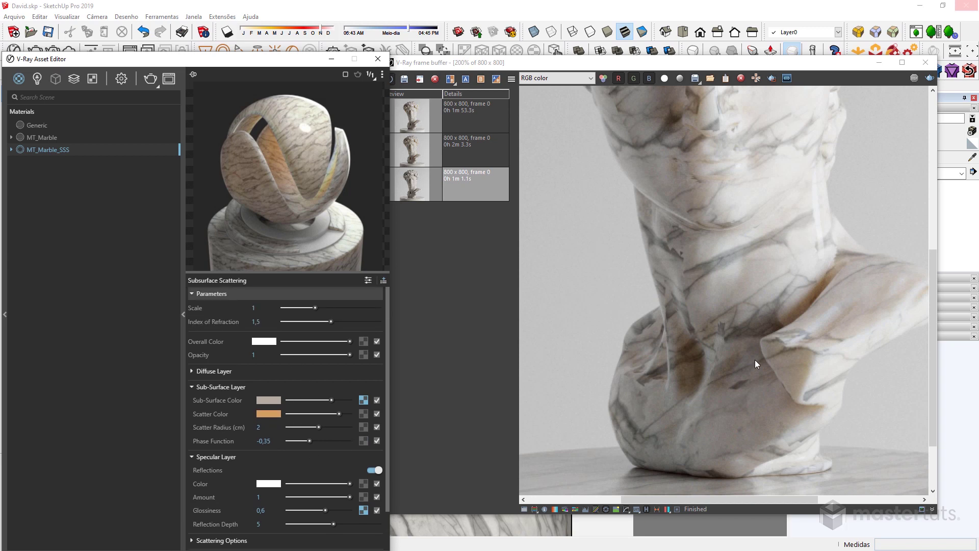
scroll(746, 350, down, 1)
scroll(746, 350, up, 1)
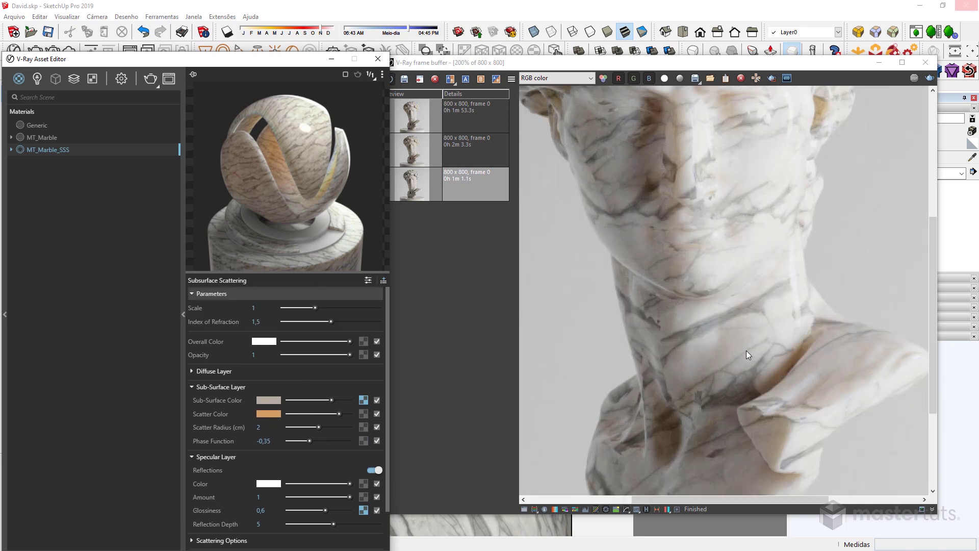
scroll(746, 351, down, 1)
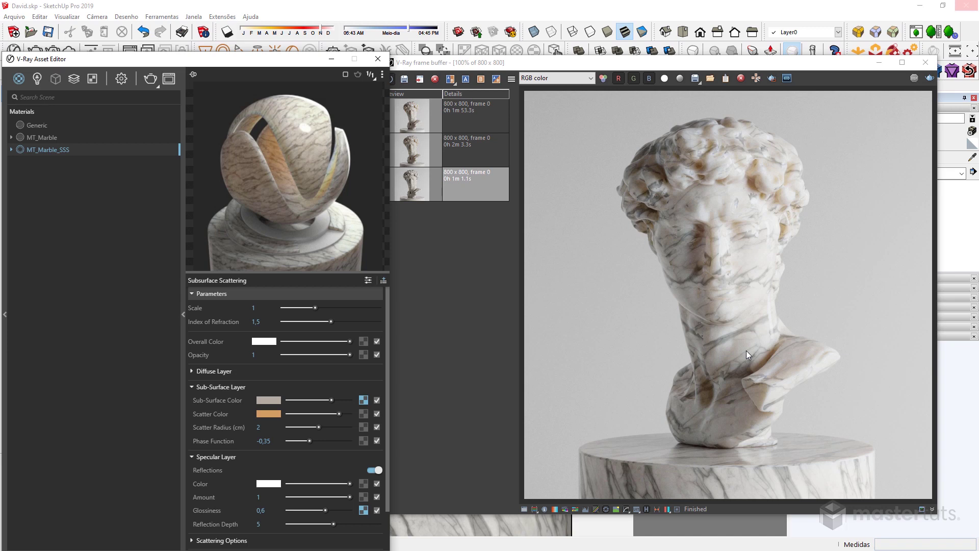